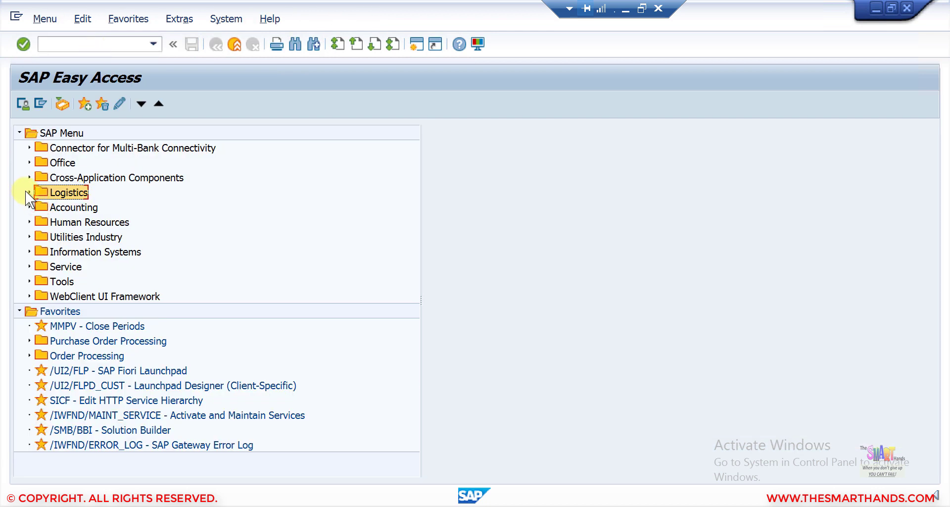
# Open the VBN1 transaction for creating free goods, found under the Sales and Distribution condition master data
pyautogui.click(25, 192)
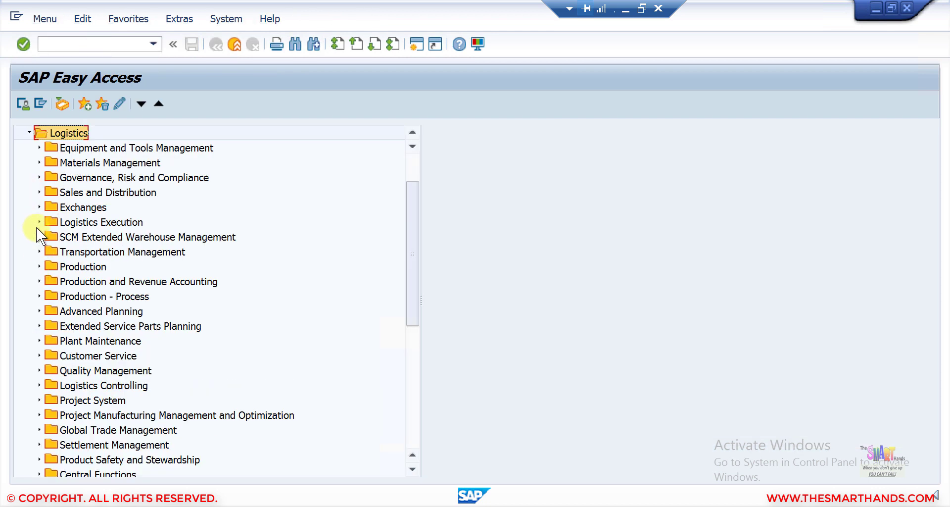
pyautogui.click(36, 192)
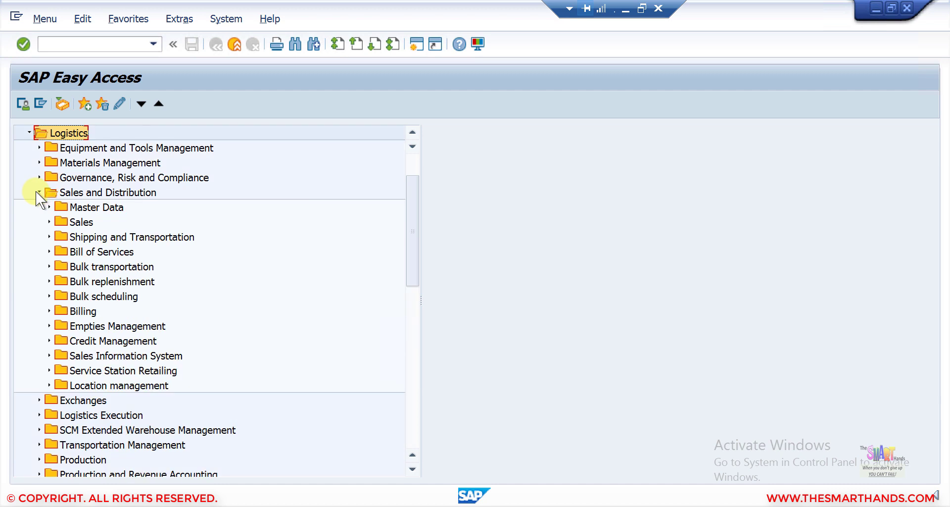
pyautogui.click(48, 206)
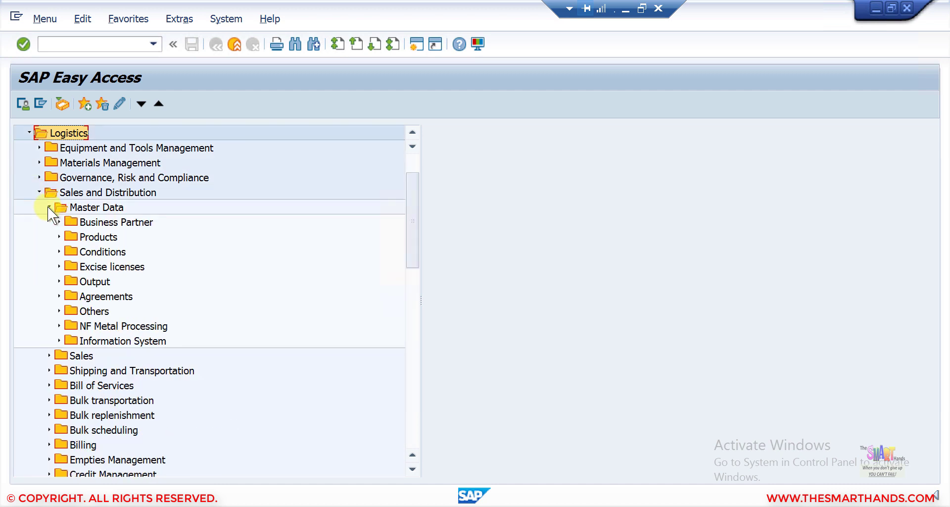
pyautogui.click(58, 252)
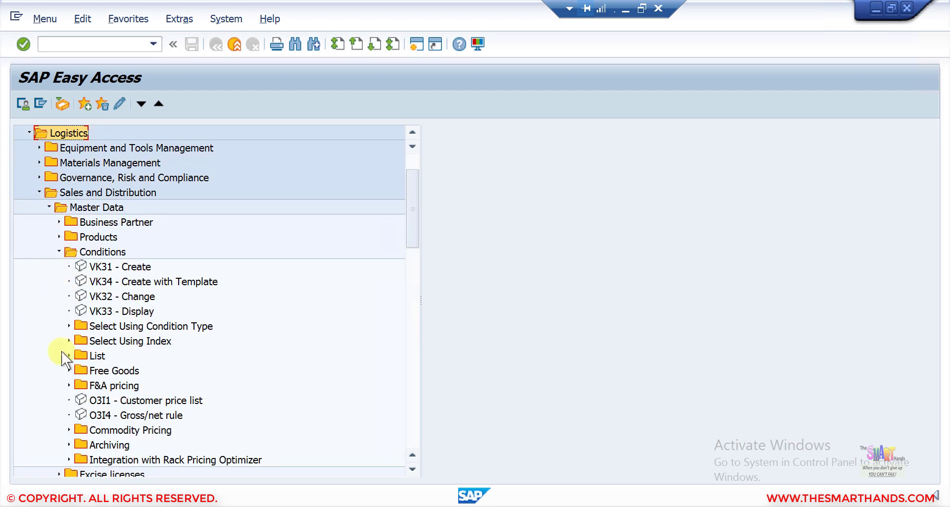
pyautogui.click(69, 370)
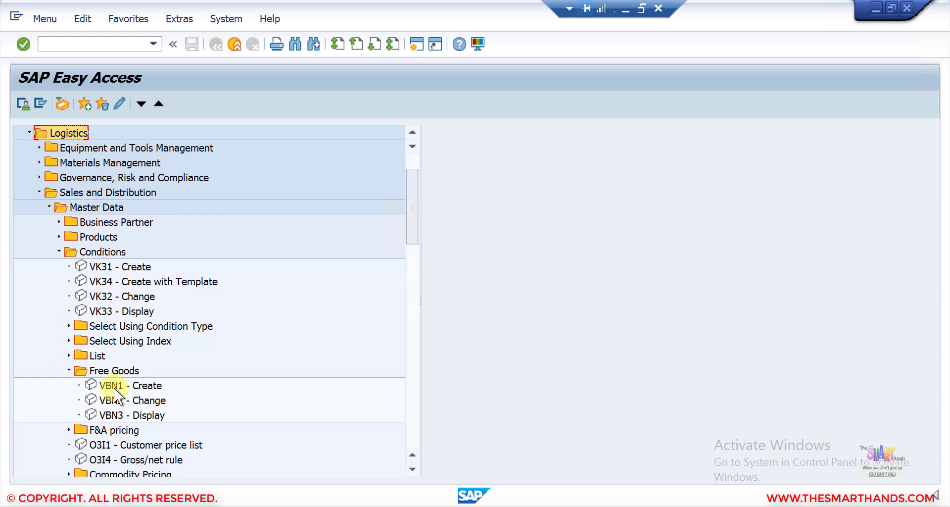
pyautogui.click(122, 387)
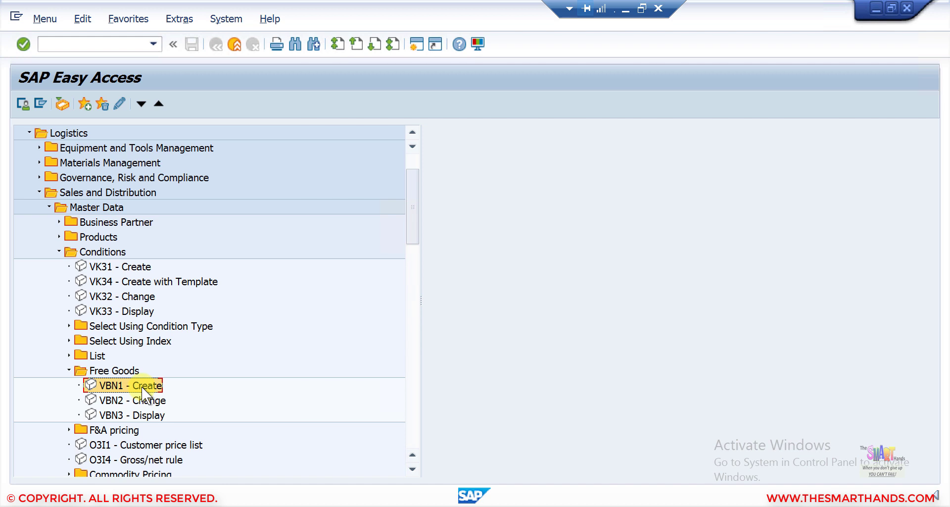
pyautogui.doubleClick(141, 387)
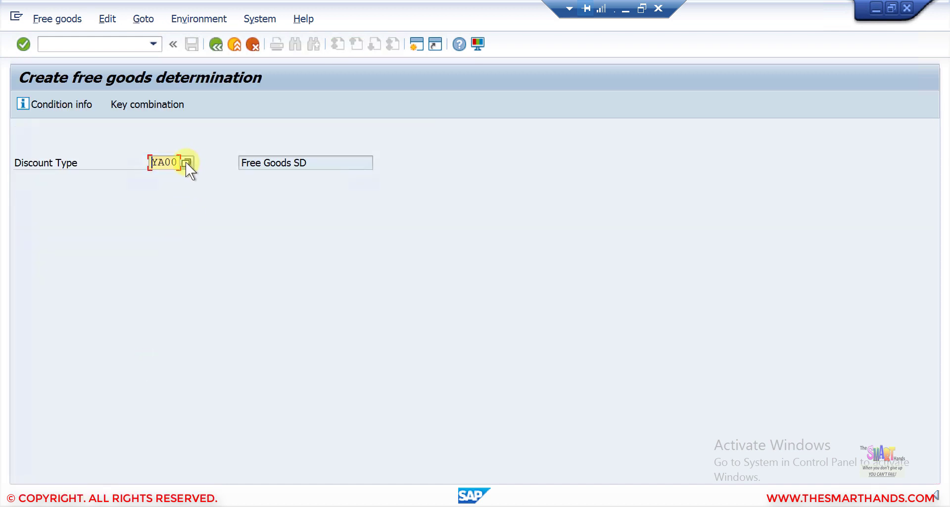
# Choose discount type YA00 (Free Goods SD) and continue to its record entry screen
pyautogui.click(187, 162)
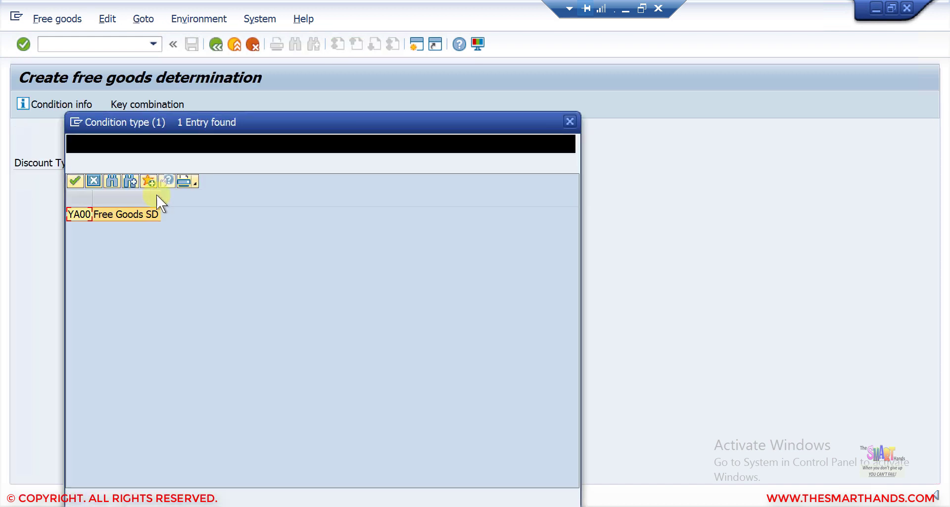
pyautogui.doubleClick(123, 215)
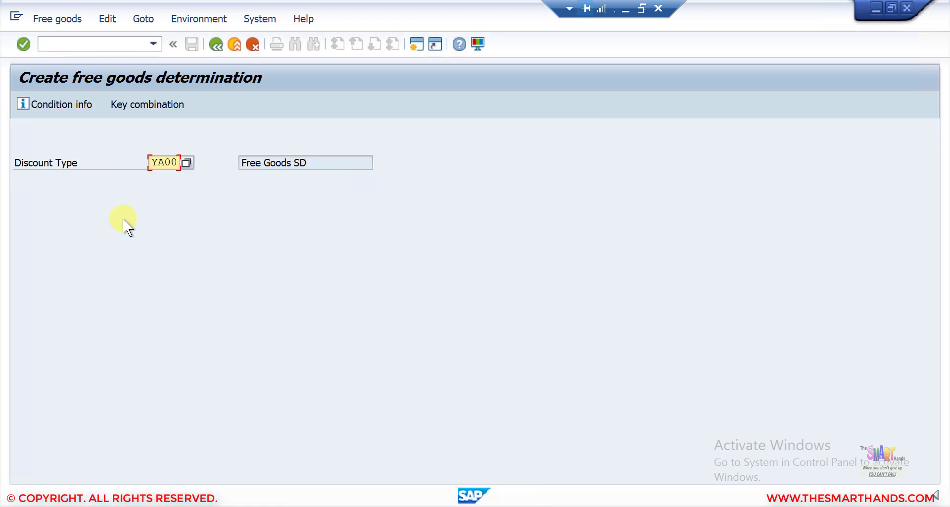
pyautogui.press('Return')
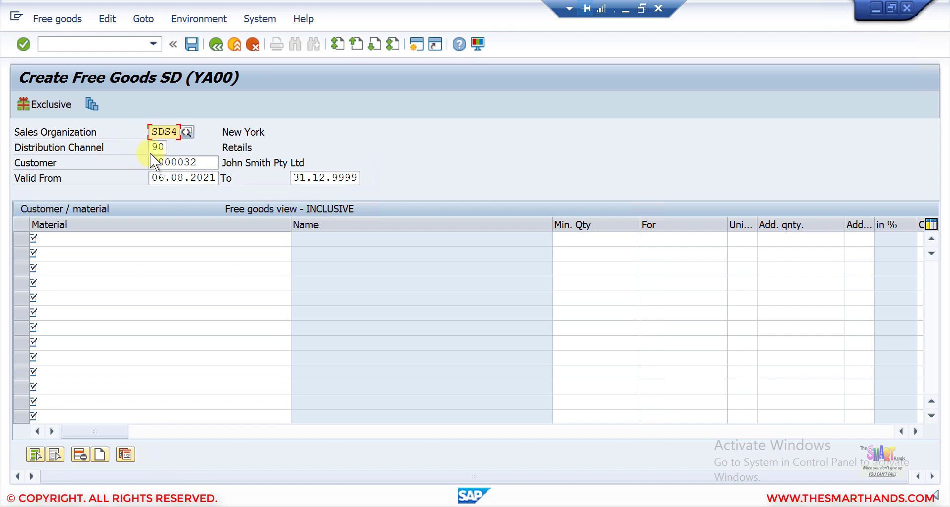
# Enter PRODUCT11 as the material in the first row of the inclusive free goods table
pyautogui.click(204, 163)
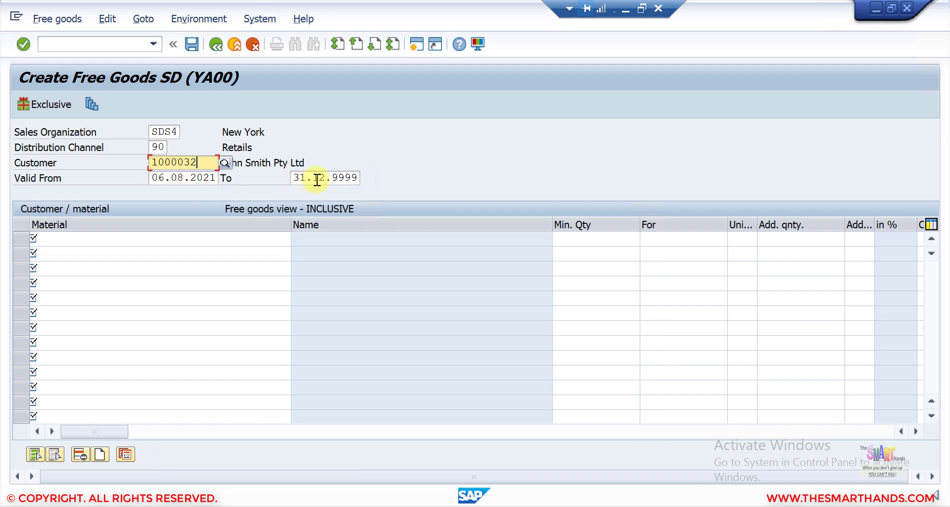
pyautogui.click(121, 236)
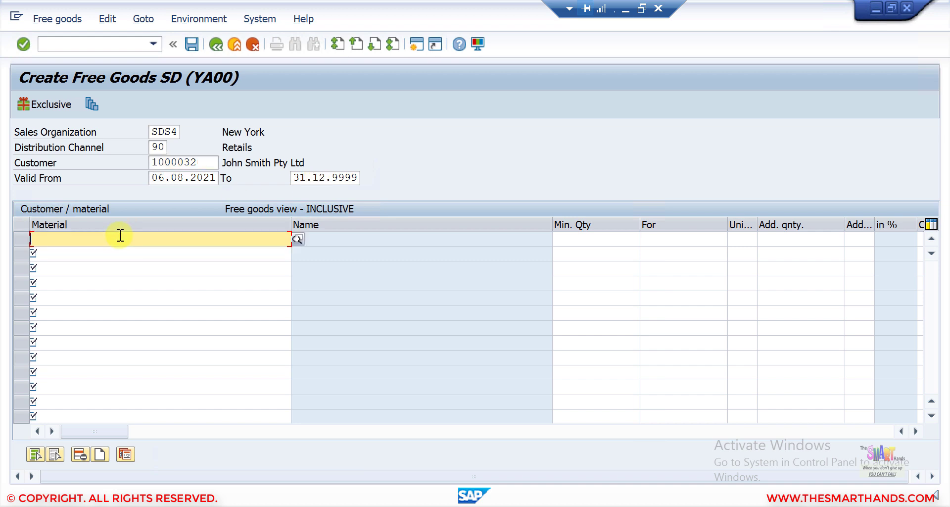
pyautogui.write('product')
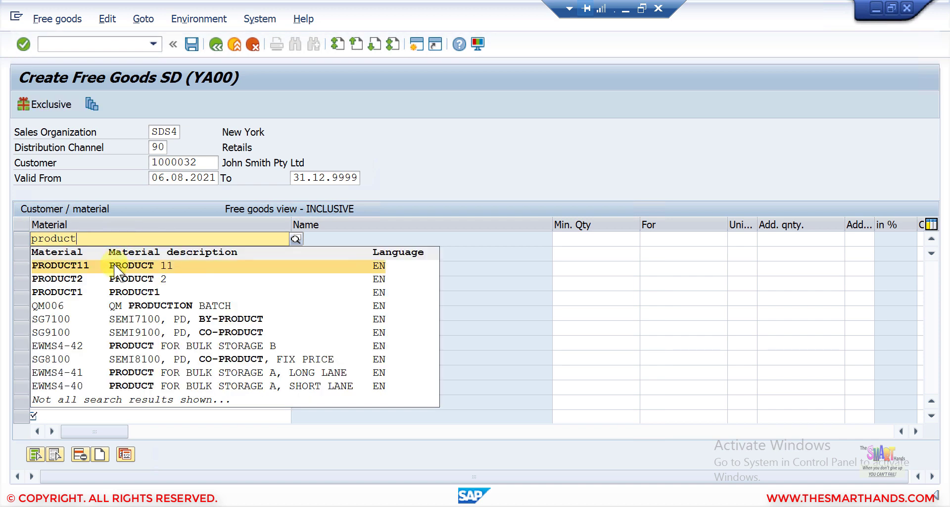
pyautogui.click(113, 265)
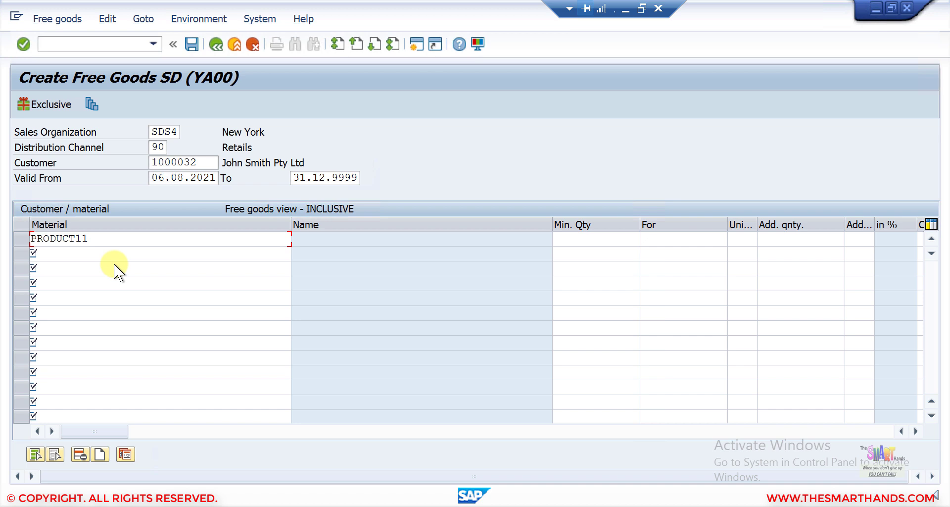
pyautogui.press('Return')
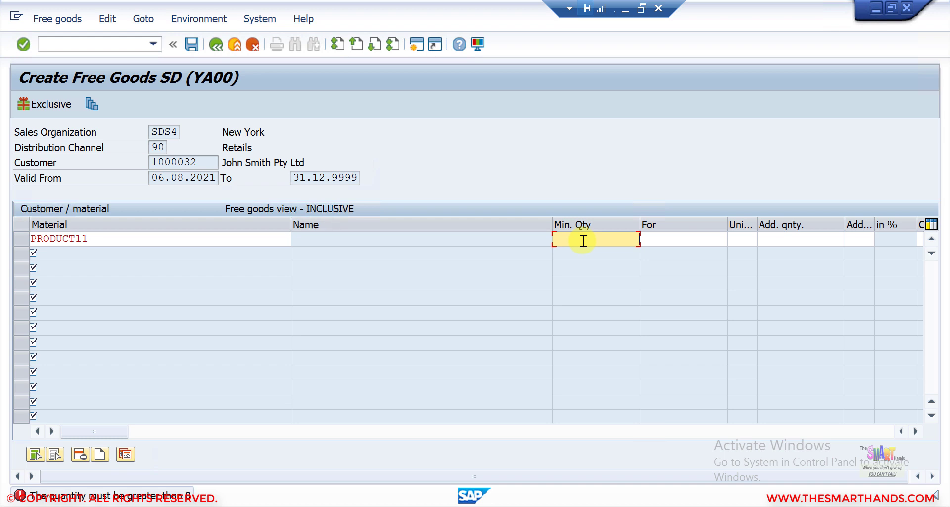
# Give the PRODUCT11 row a minimum quantity of 20, a For quantity of 100, an additional quantity of 10 and unit EA
pyautogui.write('20')
pyautogui.click(667, 240)
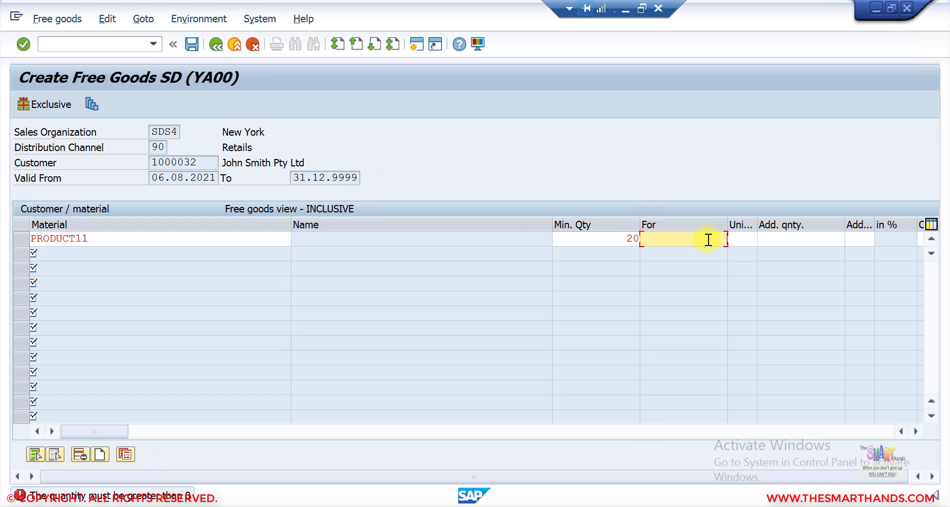
pyautogui.write('100')
pyautogui.click(776, 238)
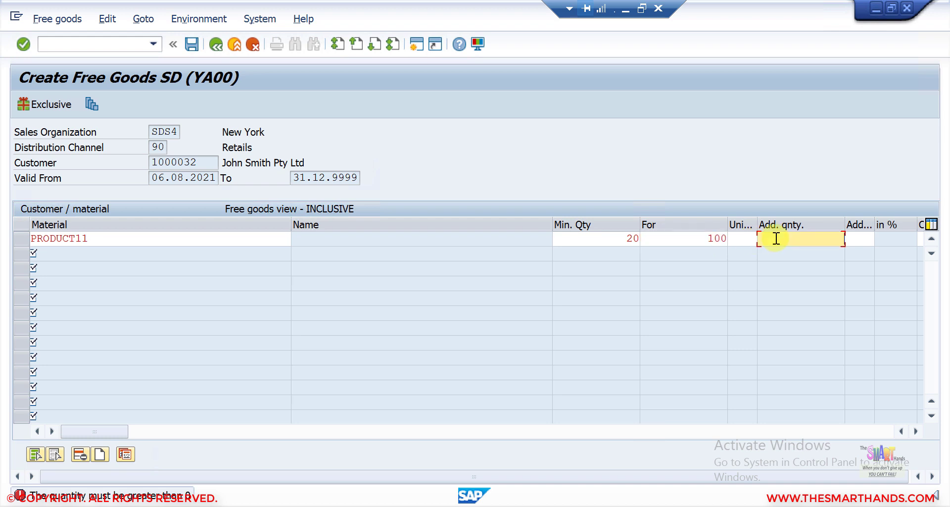
pyautogui.write('10')
pyautogui.press('Return')
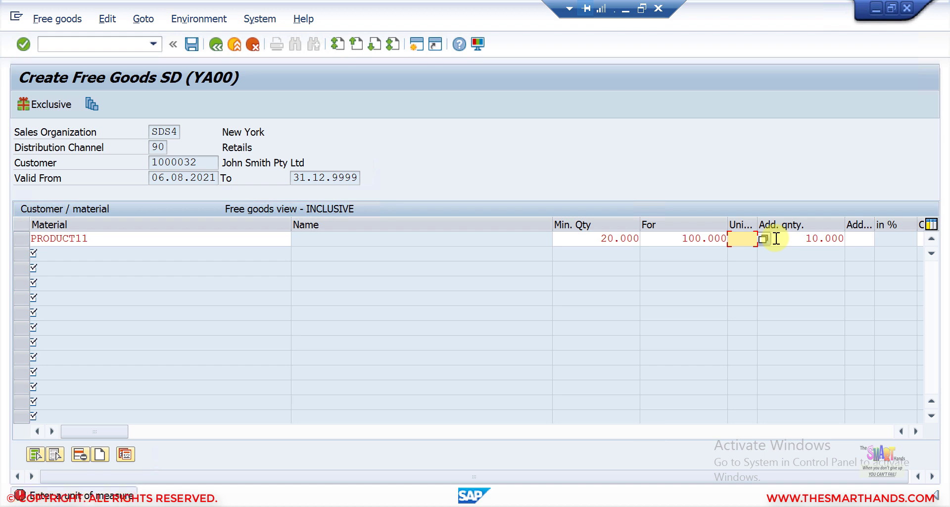
pyautogui.click(733, 238)
pyautogui.write('ea')
pyautogui.press('Return')
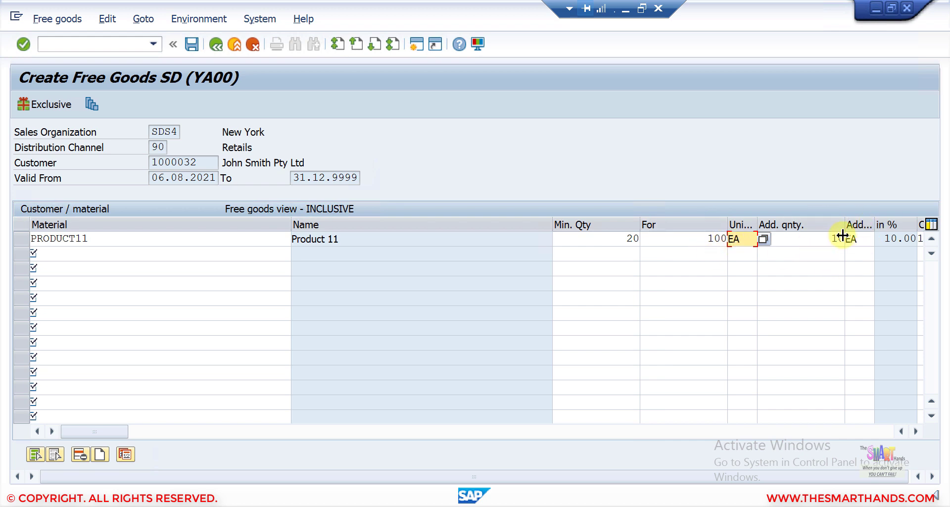
# Examine the calculation rule of the PRODUCT11 row and the available free goods categories, keeping category 1
pyautogui.click(916, 431)
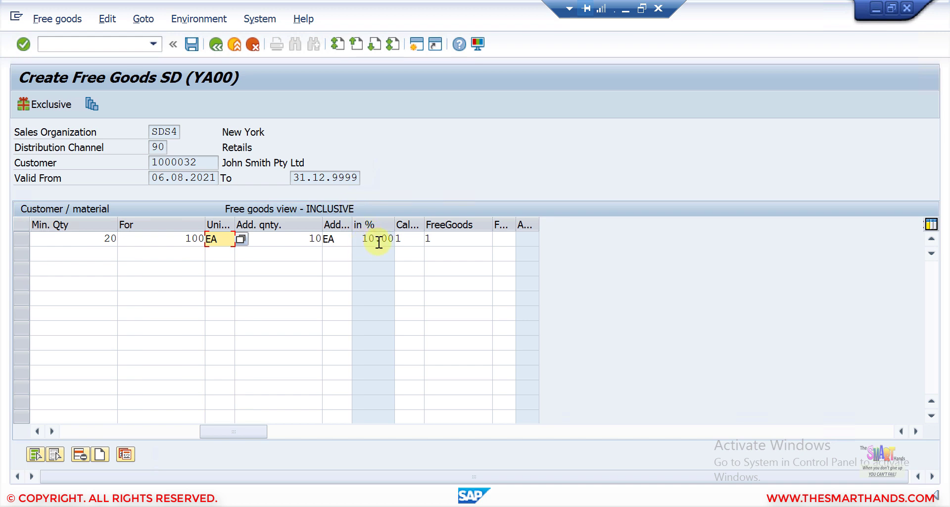
pyautogui.click(424, 240)
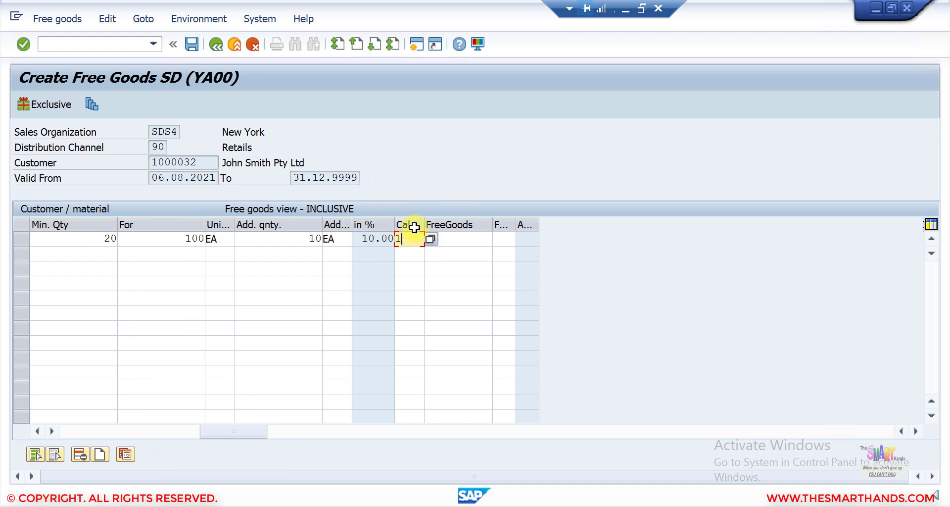
pyautogui.click(456, 240)
pyautogui.write('1')
pyautogui.click(497, 241)
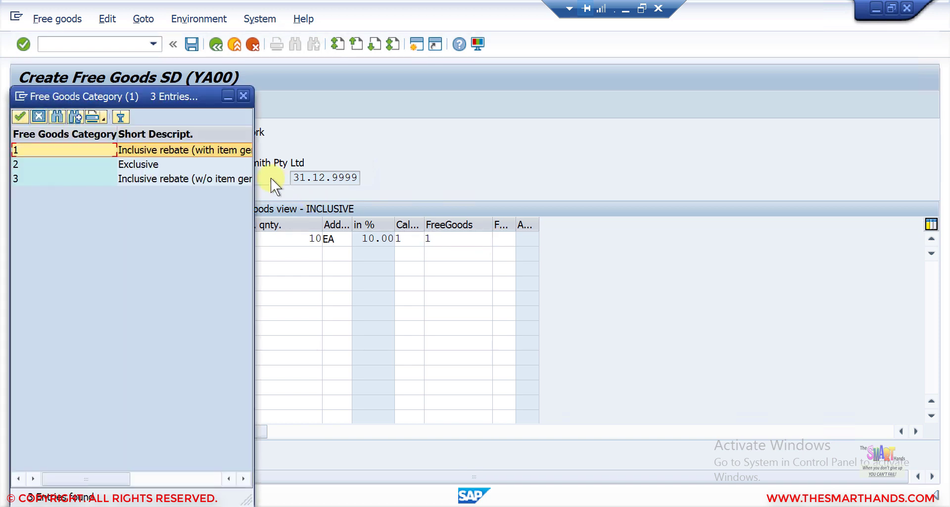
pyautogui.moveTo(253, 173); pyautogui.dragTo(436, 184)
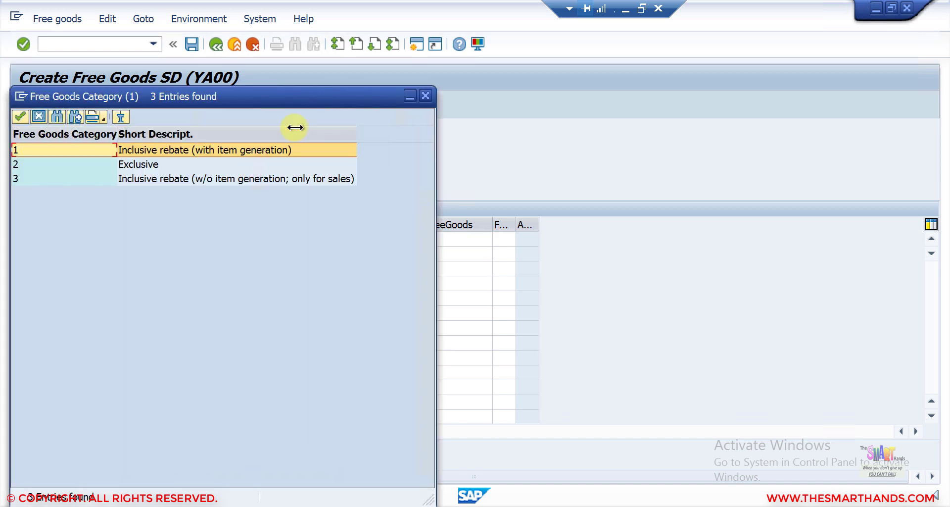
pyautogui.moveTo(283, 103); pyautogui.dragTo(399, 114)
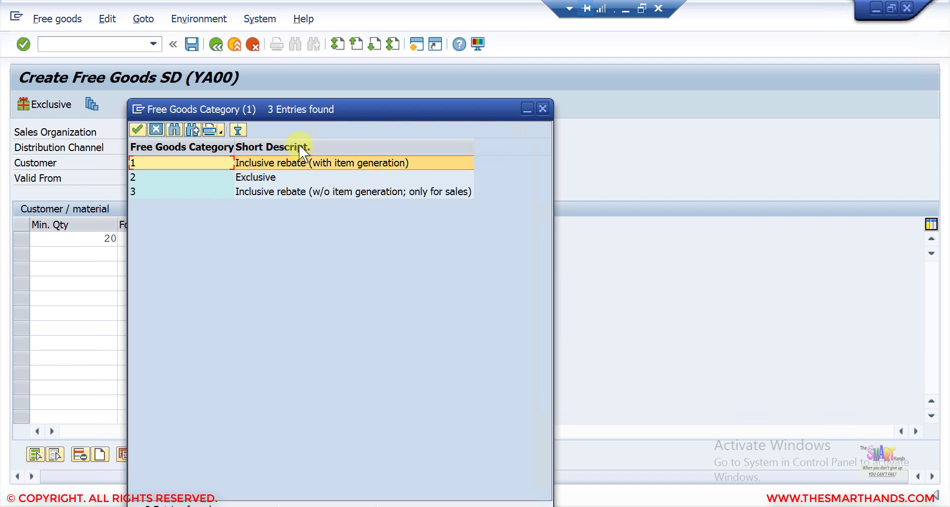
pyautogui.click(546, 109)
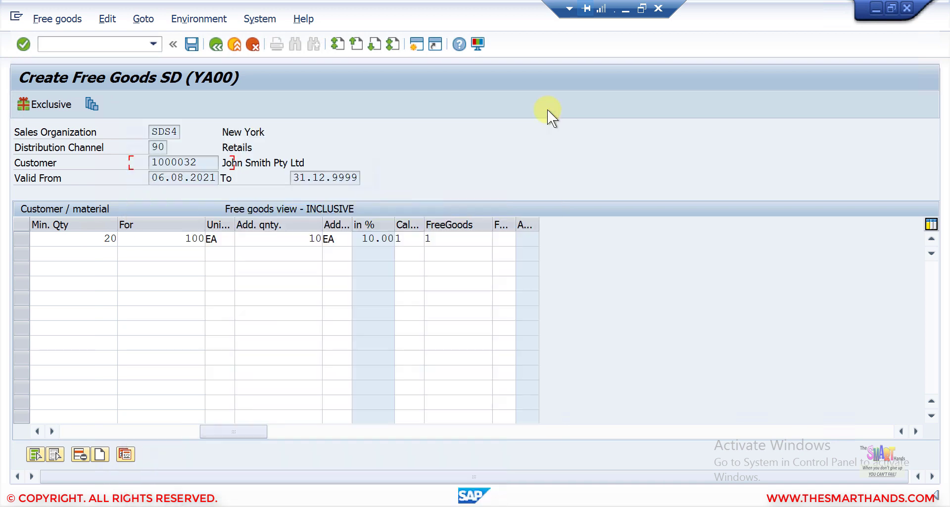
# Review the free goods delivery control options for the PRODUCT11 row and close the list without choosing one
pyautogui.click(513, 240)
pyautogui.click(521, 240)
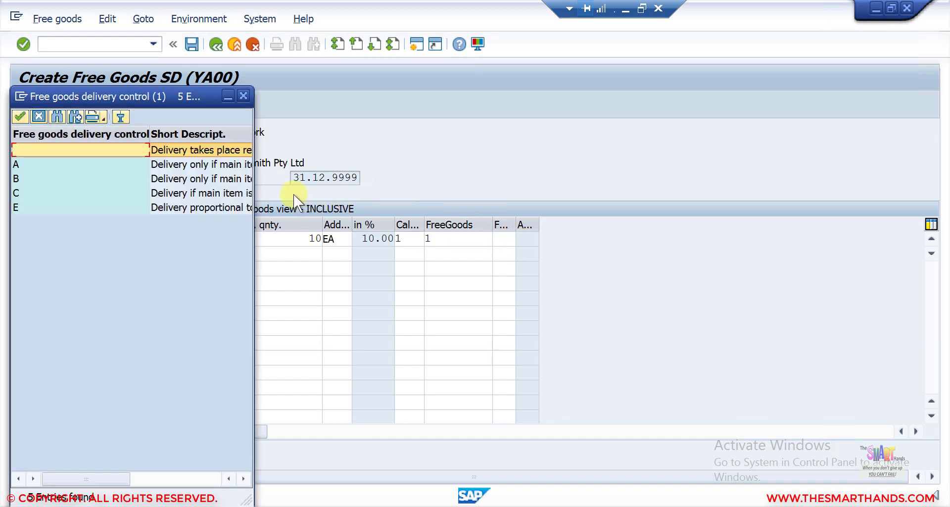
pyautogui.moveTo(254, 189); pyautogui.dragTo(455, 196)
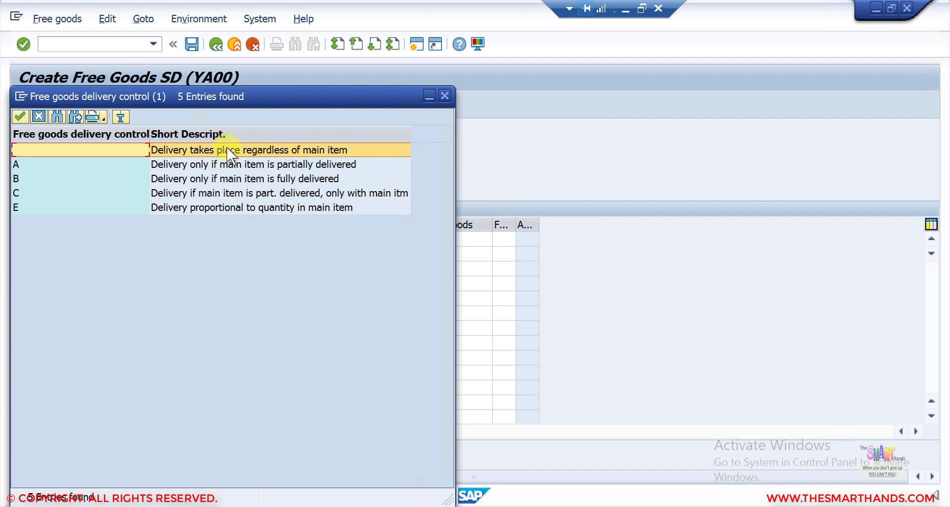
pyautogui.click(170, 165)
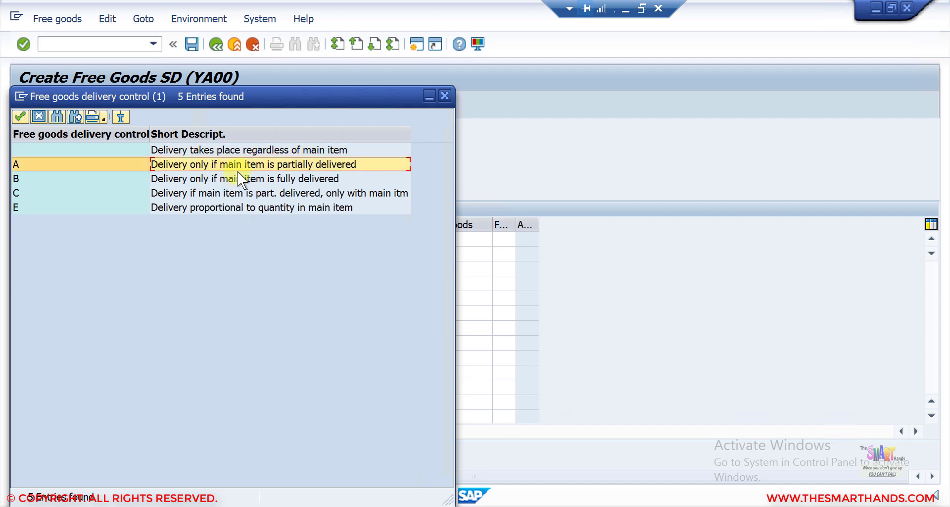
pyautogui.click(278, 178)
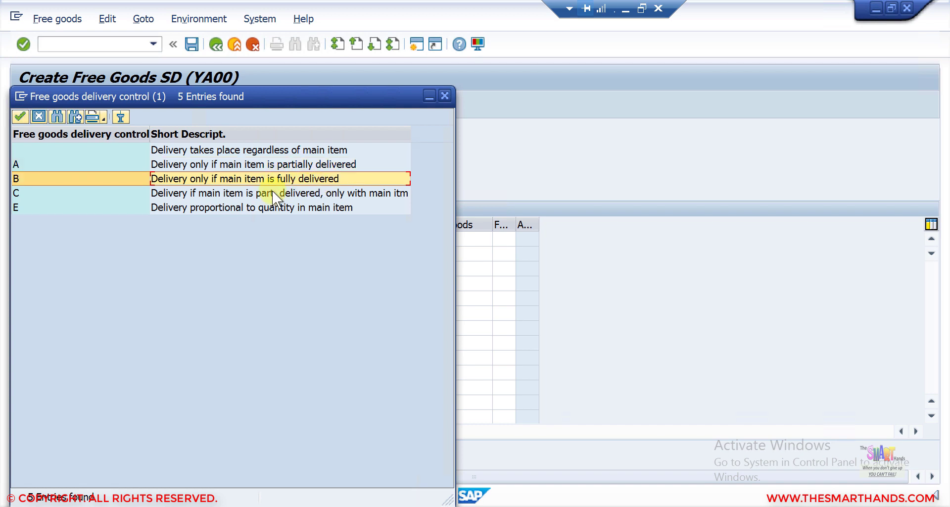
pyautogui.click(272, 193)
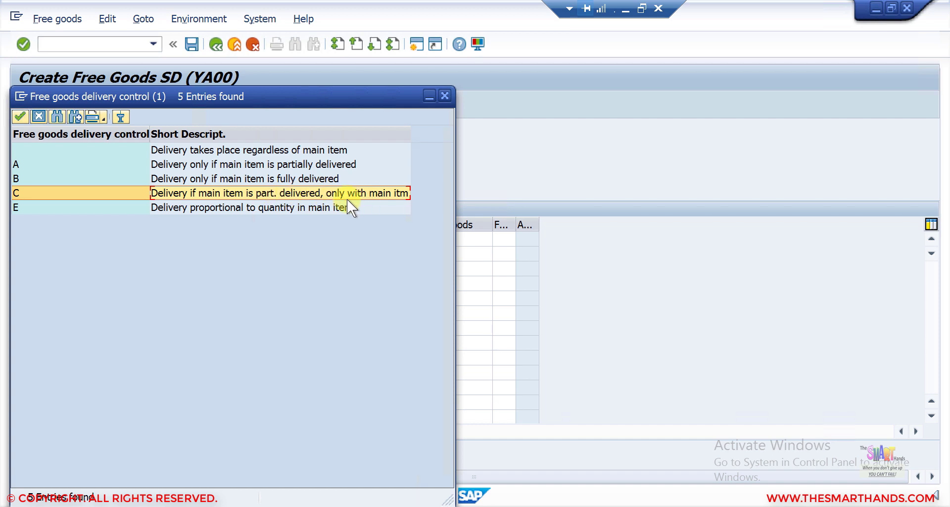
pyautogui.click(334, 207)
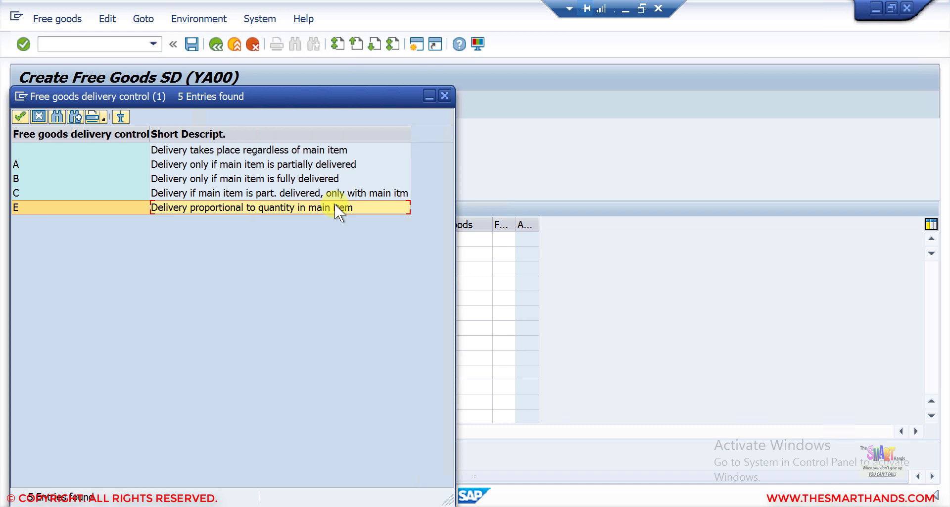
pyautogui.click(445, 95)
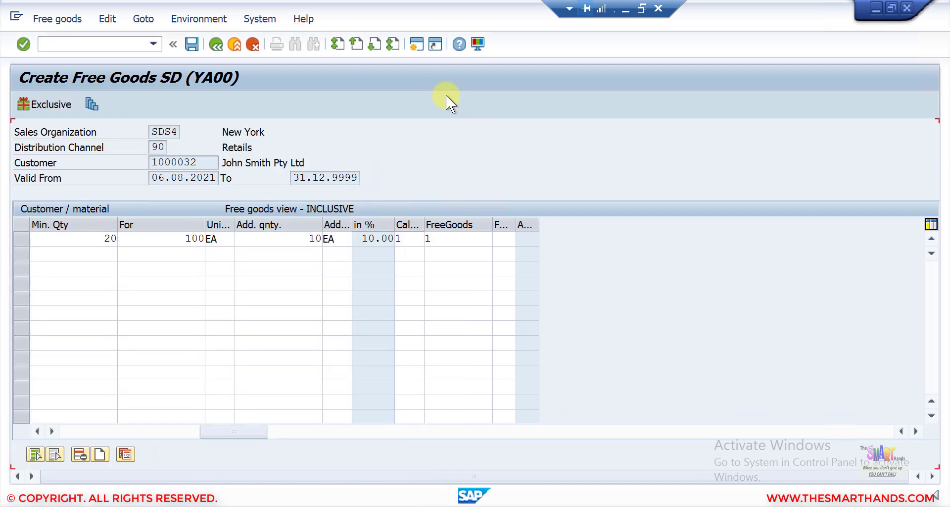
# Open the scales of the PRODUCT11 row and start a second scale line with minimum quantity 40 and free goods quantity 100
pyautogui.click(75, 430)
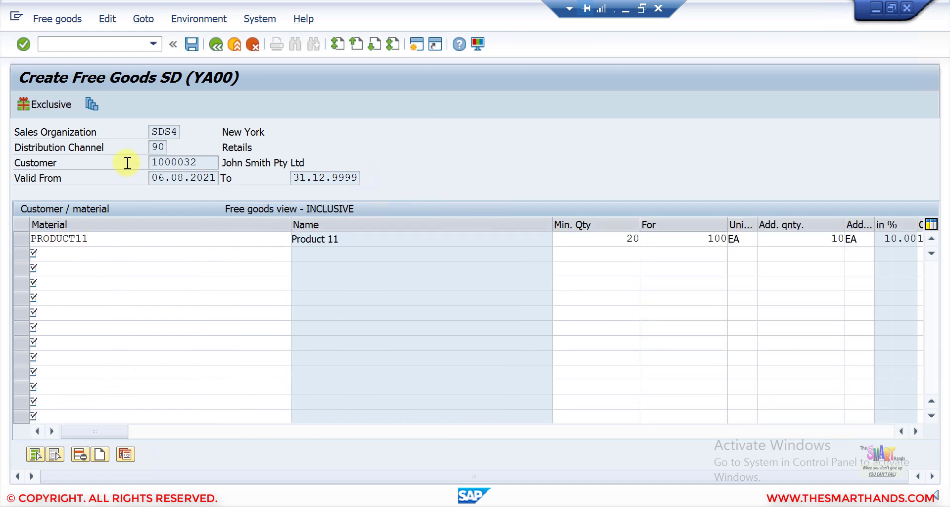
pyautogui.doubleClick(102, 236)
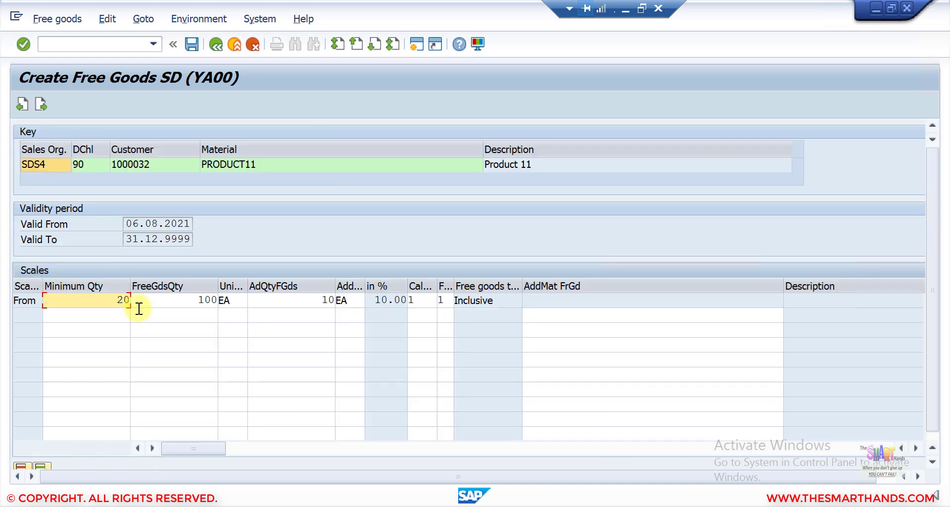
pyautogui.click(122, 315)
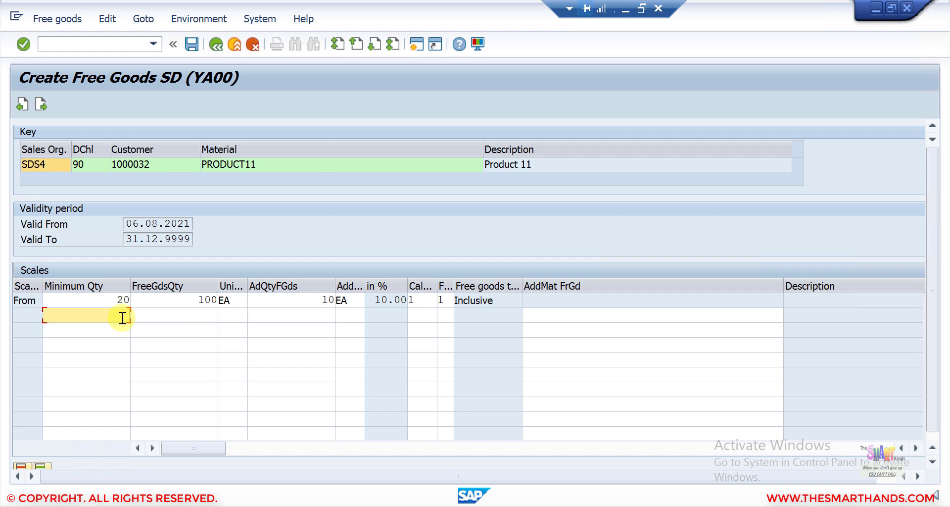
pyautogui.write('40')
pyautogui.click(193, 313)
pyautogui.write('100')
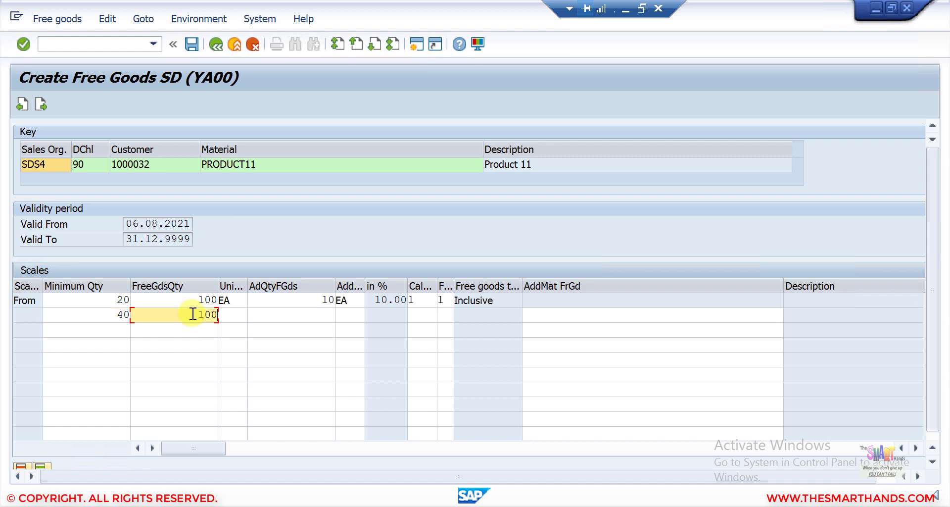
pyautogui.click(328, 318)
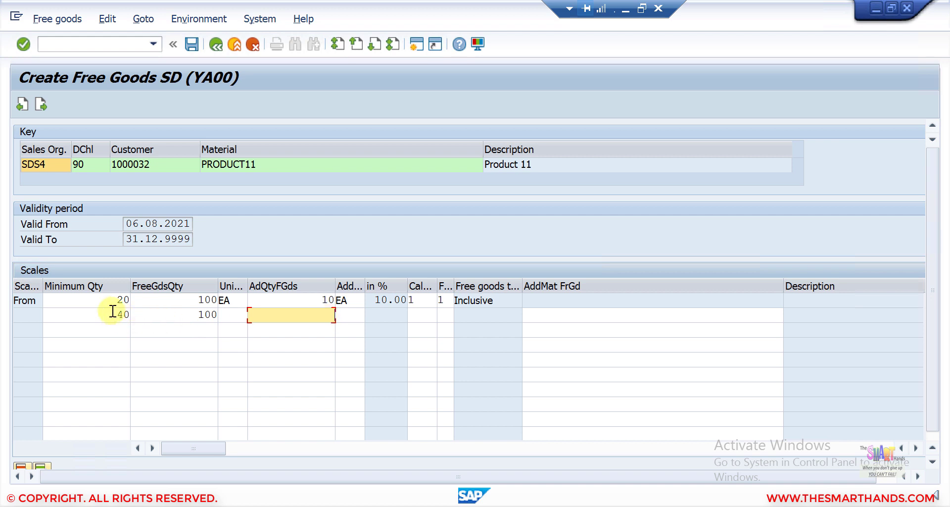
# Set the second scale line's minimum quantity to 200 and its additional quantity to 15 with unit EA
pyautogui.moveTo(111, 311); pyautogui.dragTo(153, 315)
pyautogui.write('200')
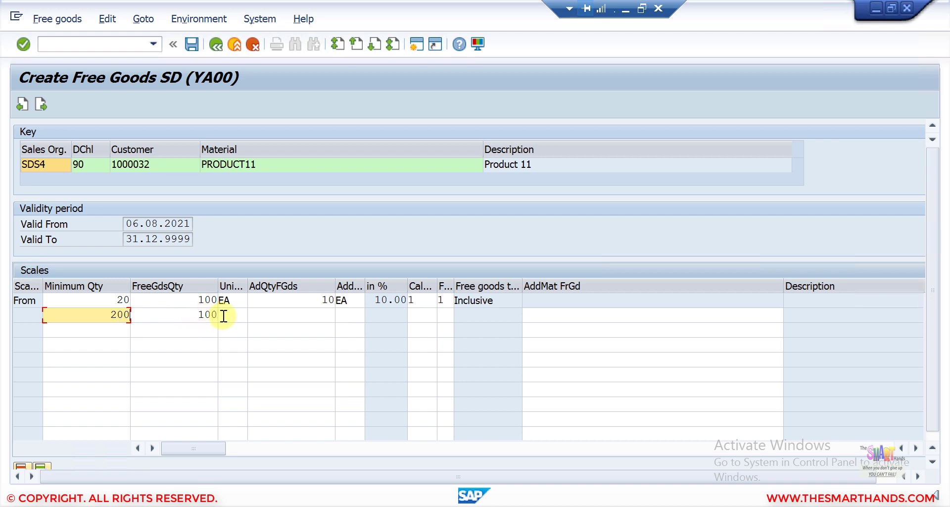
pyautogui.press('Tab')
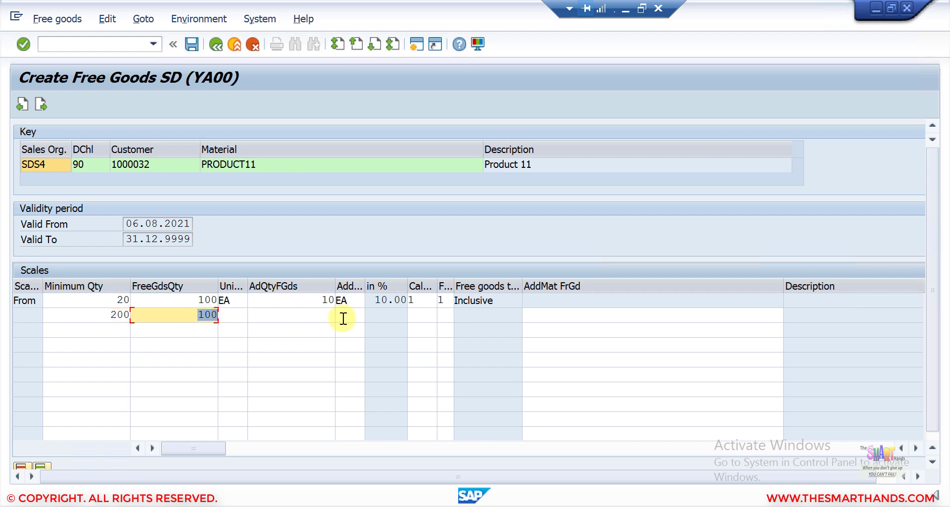
pyautogui.press('Tab')
pyautogui.write('15')
pyautogui.press('Tab')
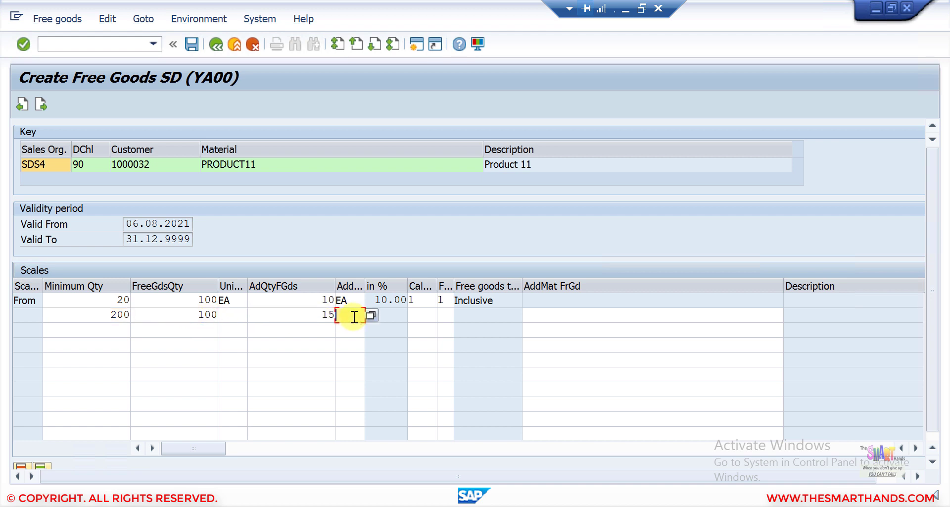
pyautogui.write('ea')
pyautogui.press('Return')
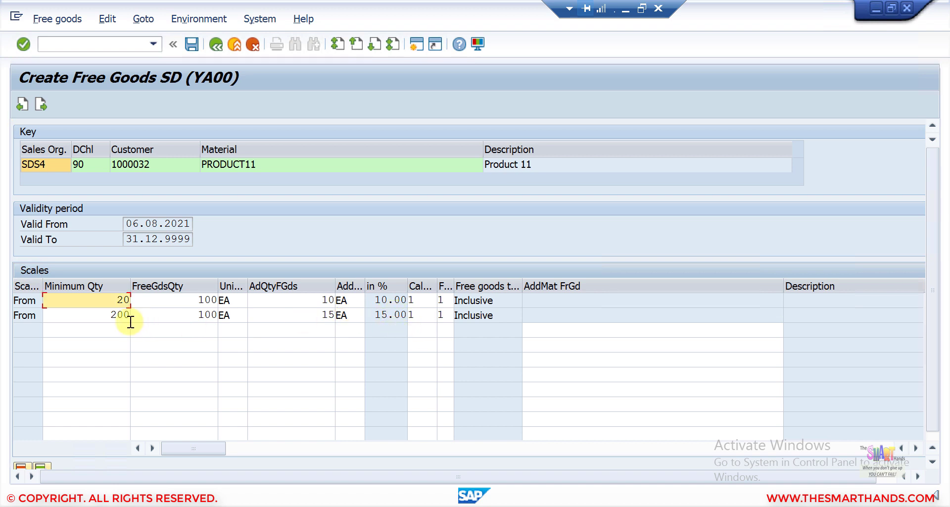
# Add a third scale line with minimum quantity 400, free goods quantity 100 and additional quantity 20, and save the condition record
pyautogui.click(104, 330)
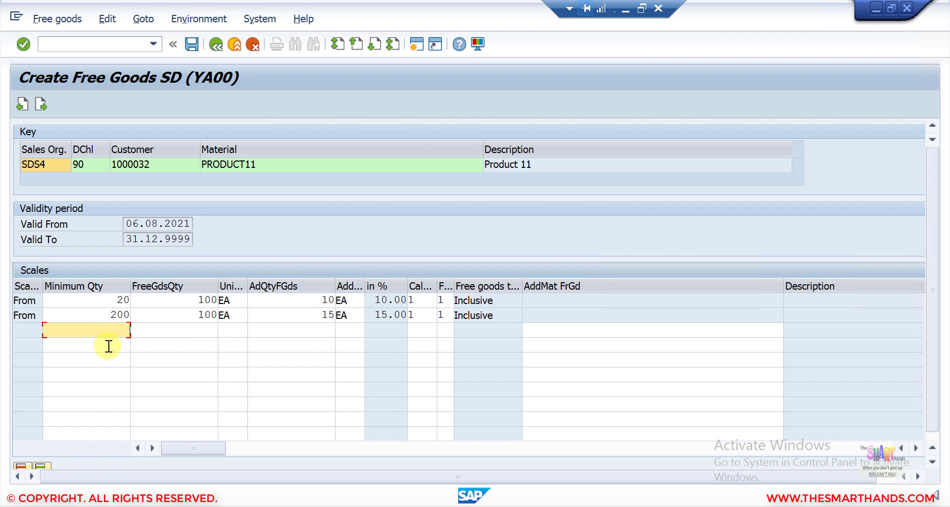
pyautogui.write('400')
pyautogui.press('BackSpace')
pyautogui.press('BackSpace')
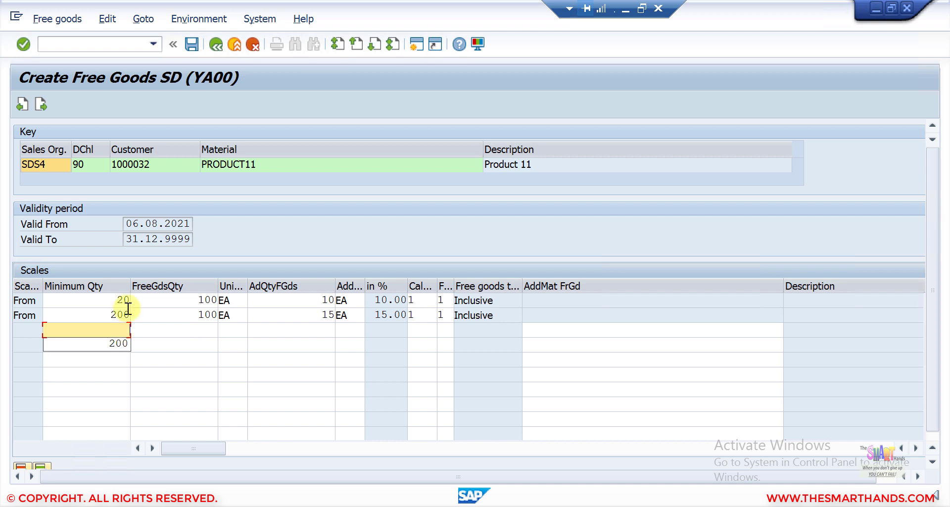
pyautogui.click(195, 41)
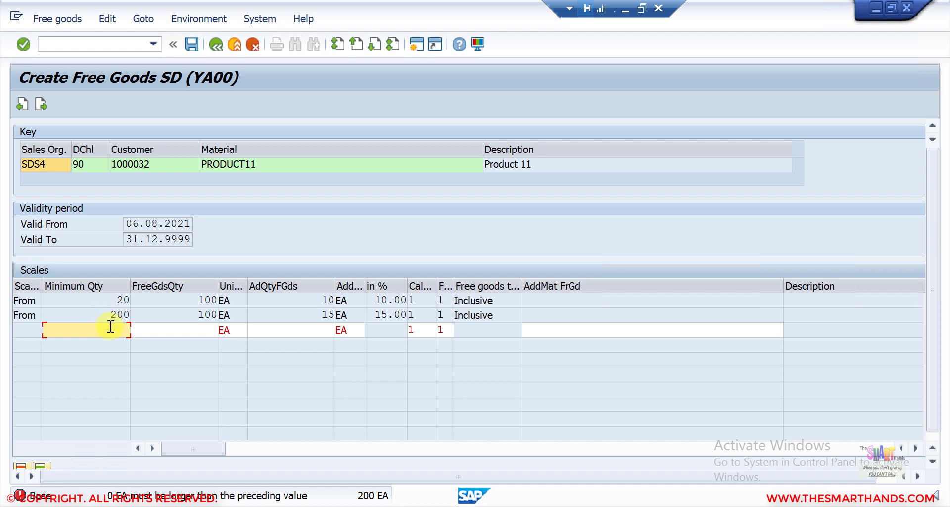
pyautogui.write('400')
pyautogui.click(184, 332)
pyautogui.write('100')
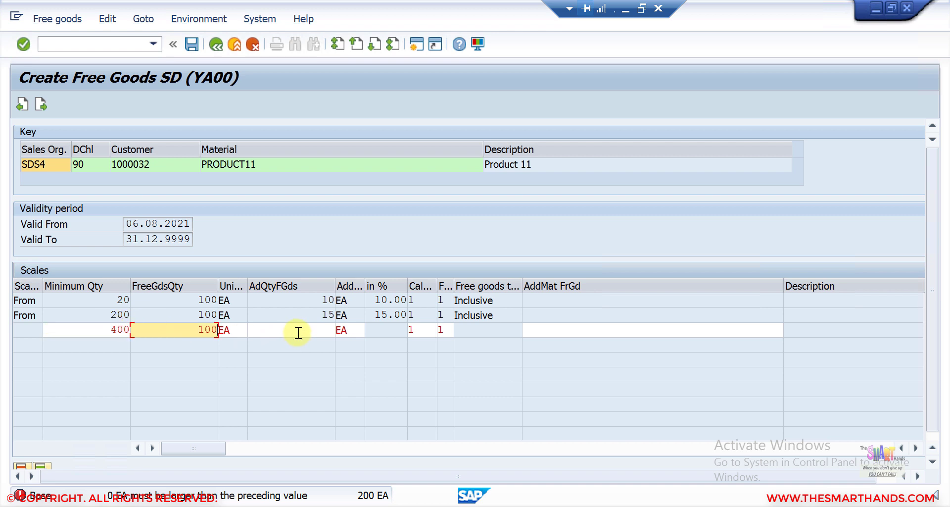
pyautogui.click(303, 330)
pyautogui.write('20')
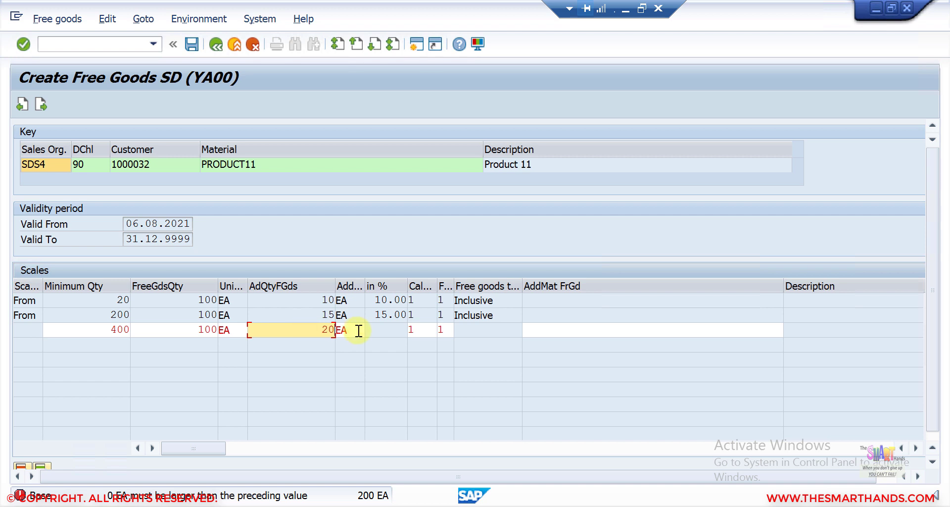
pyautogui.hotkey('ctrl', 's')
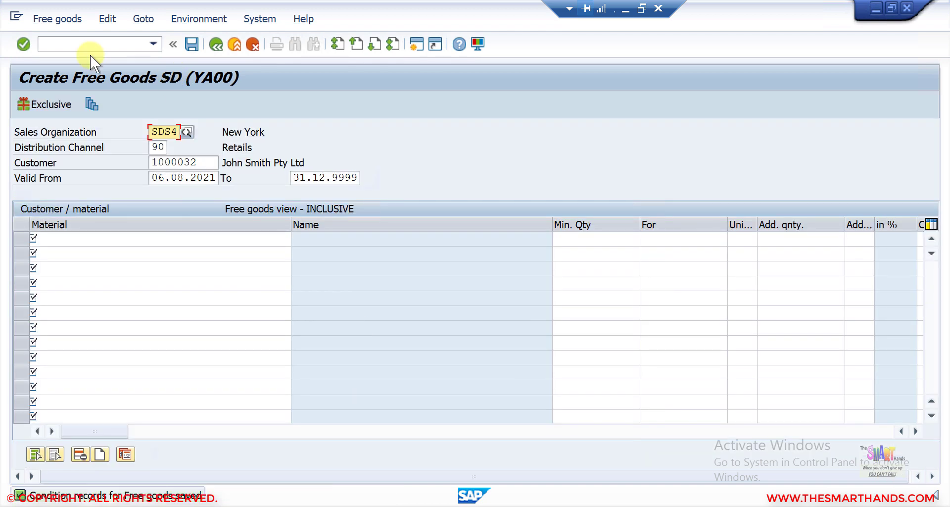
# Leave the free goods creation transaction with /n and return to the SAP Easy Access screen
pyautogui.click(215, 44)
pyautogui.press('Return')
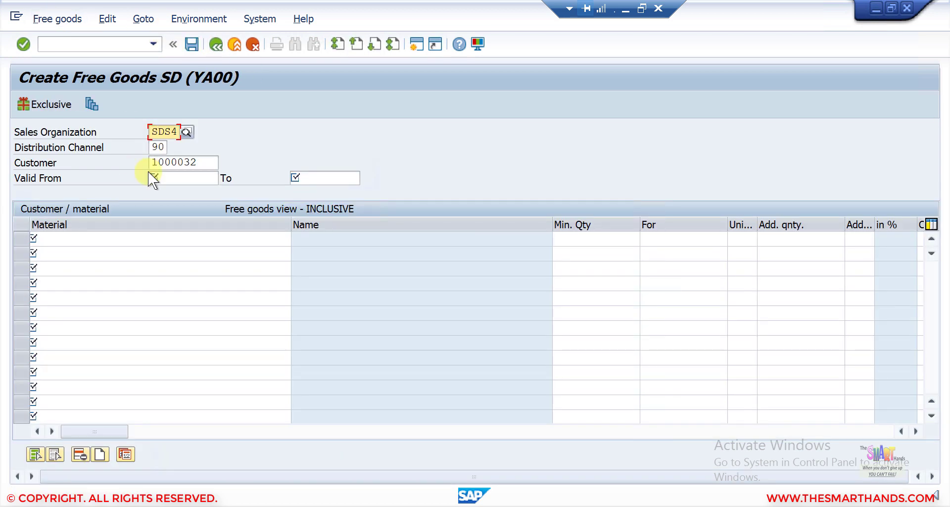
pyautogui.click(130, 44)
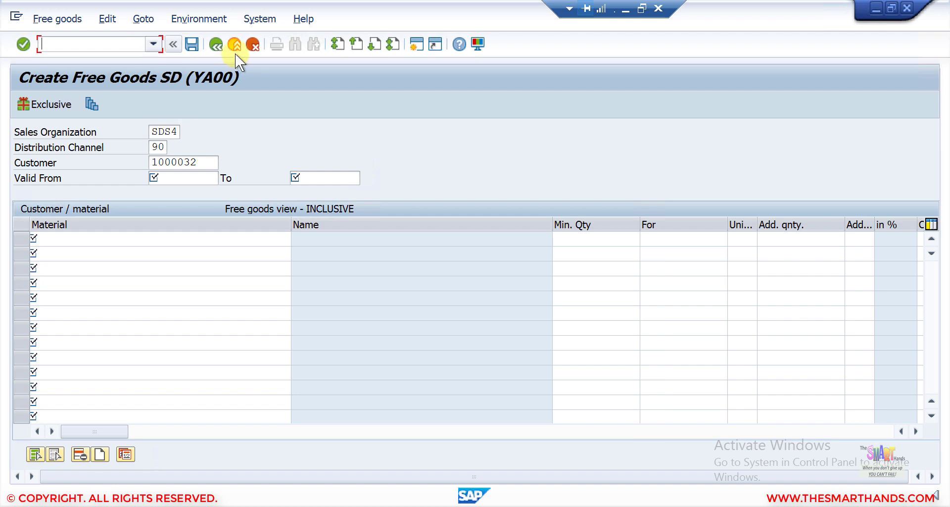
pyautogui.click(235, 48)
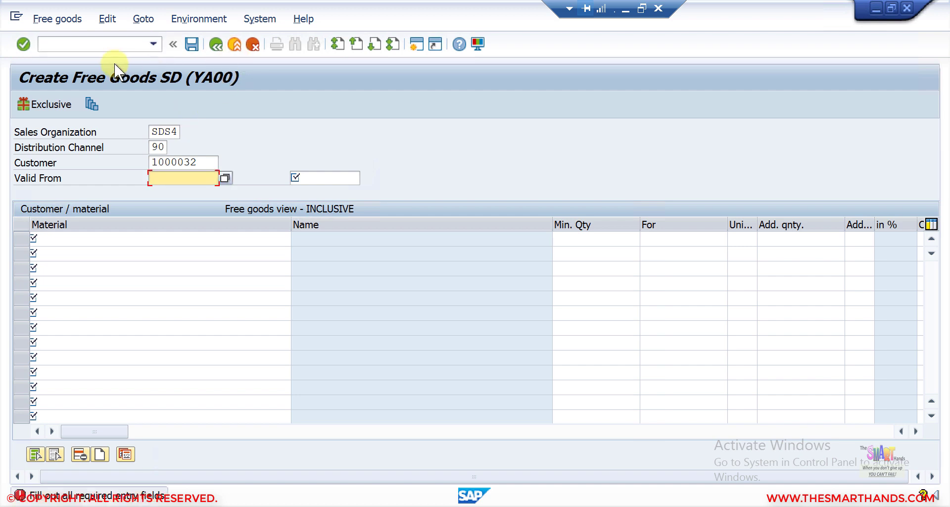
pyautogui.write('/n')
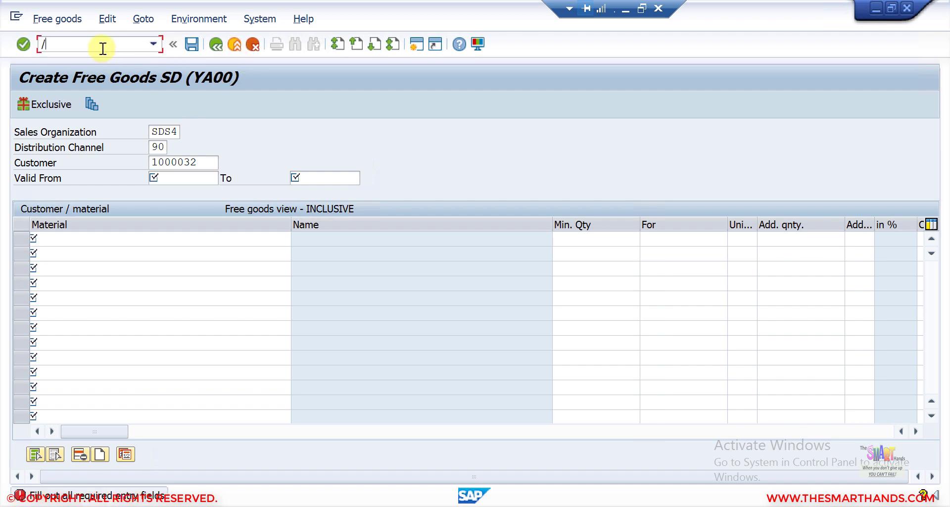
pyautogui.press('Return')
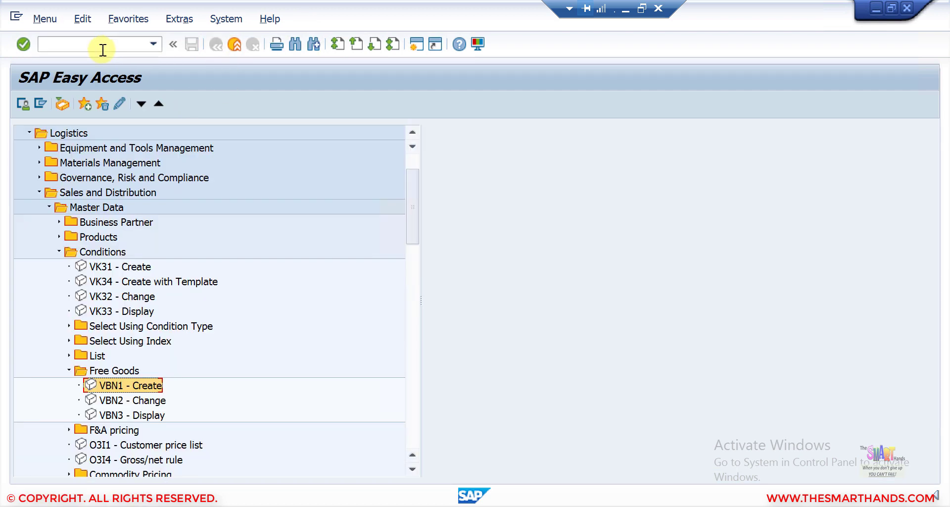
# Open the YA00 record for PRODUCT11 in the free goods change transaction VBN2 and review its scale lines
pyautogui.doubleClick(138, 399)
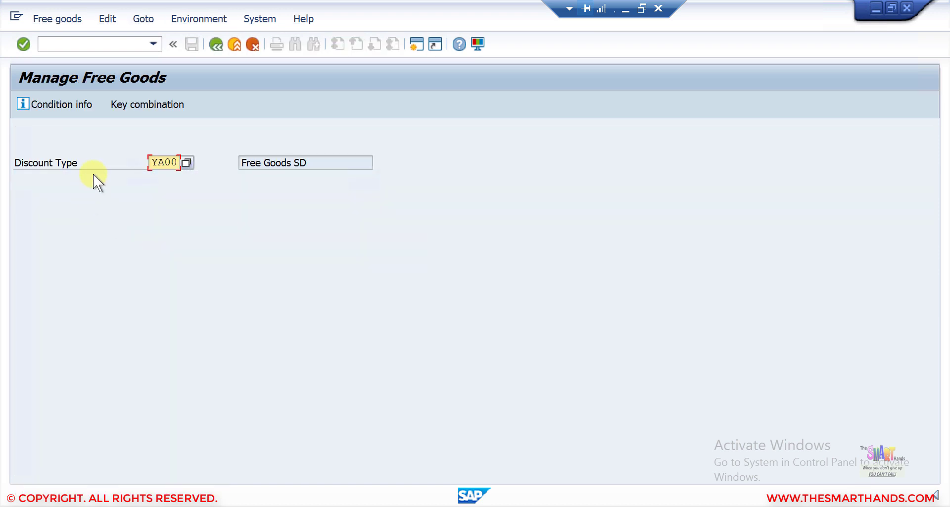
pyautogui.press('Return')
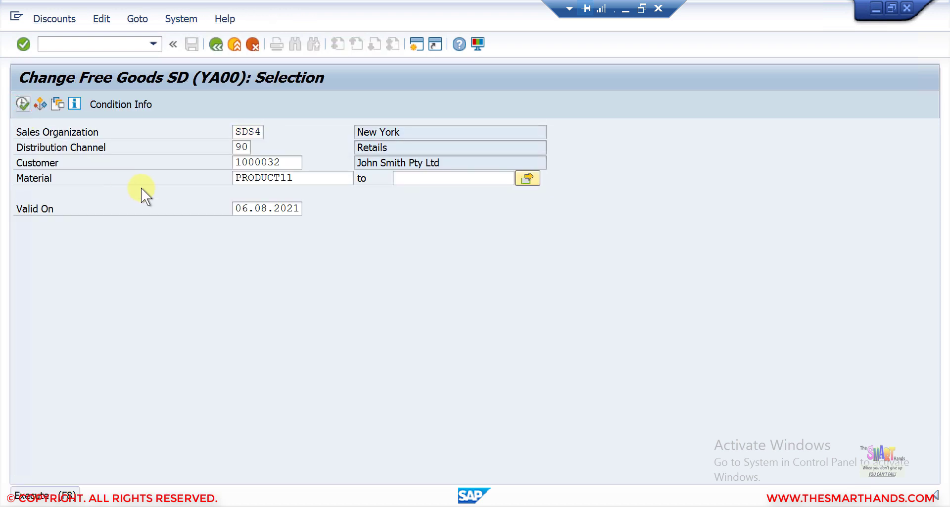
pyautogui.press('F8')
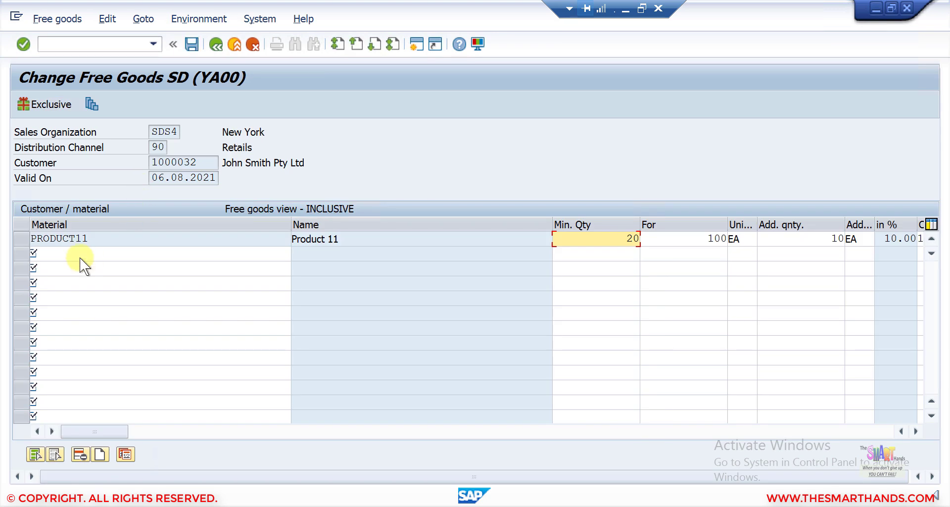
pyautogui.click(167, 242)
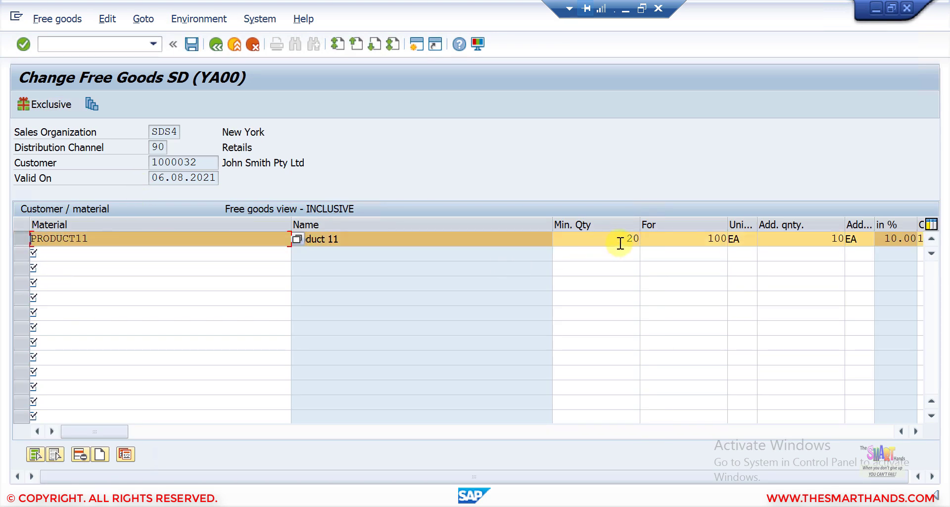
pyautogui.click(242, 240)
pyautogui.doubleClick(243, 240)
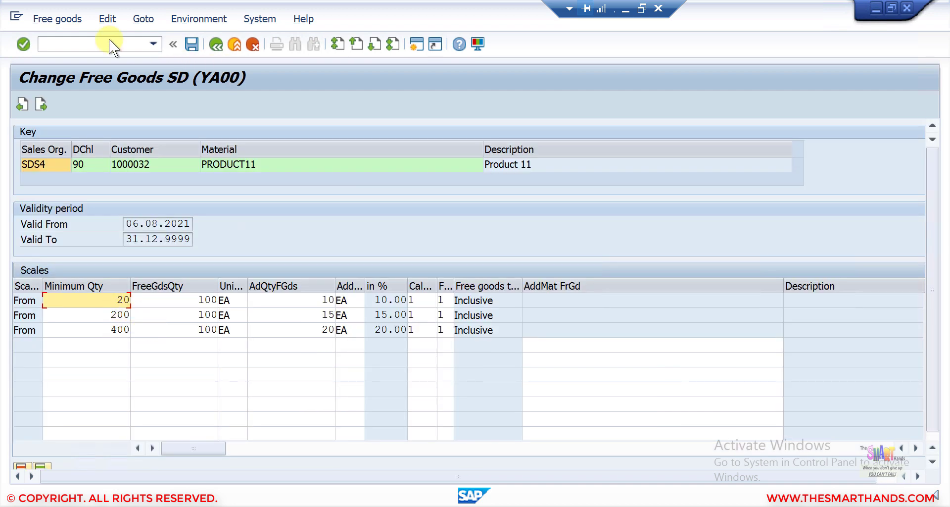
# Start transaction VA01 with /nva01 and begin a standard order (OR) for sales organization SDS4, distribution channel 90 and division 90
pyautogui.click(135, 46)
pyautogui.write('/nva01')
pyautogui.press('Return')
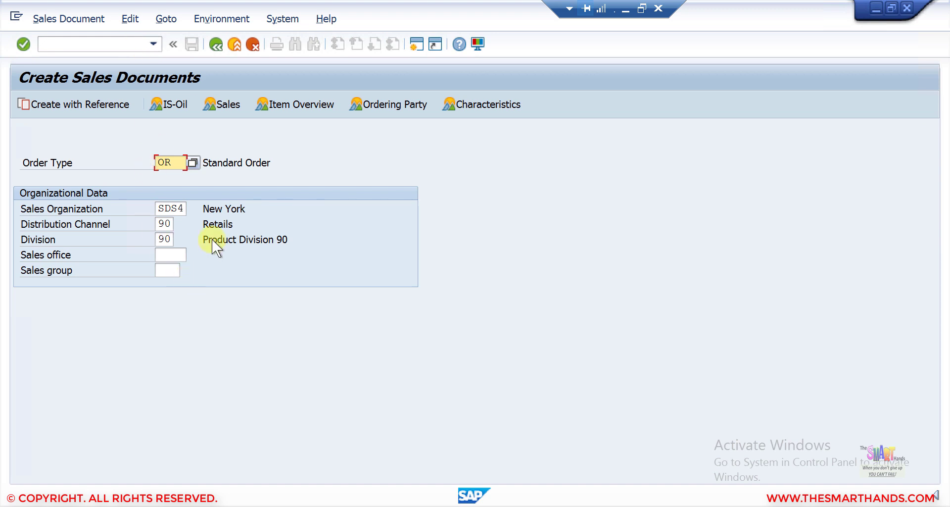
pyautogui.press('Return')
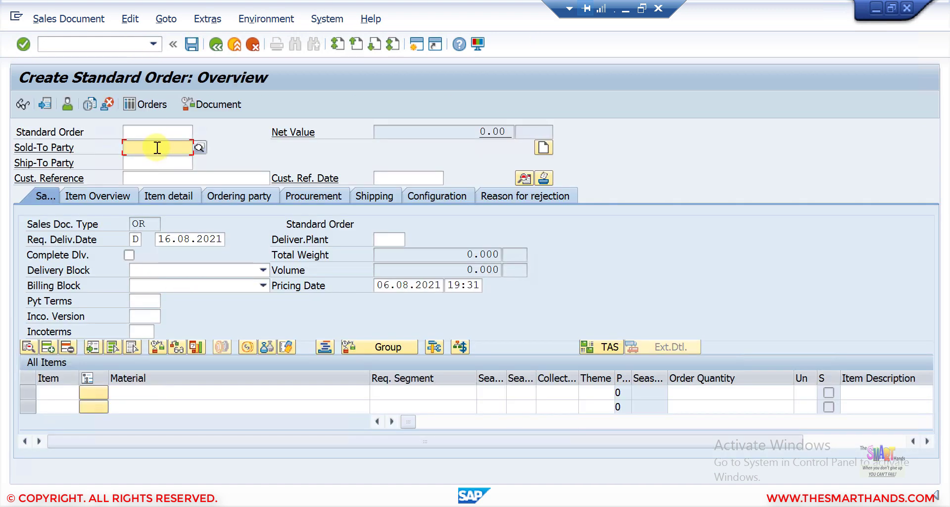
# Enter the customer's number as the sold-to party and "test 5555" as the customer reference of the order
pyautogui.write('1000')
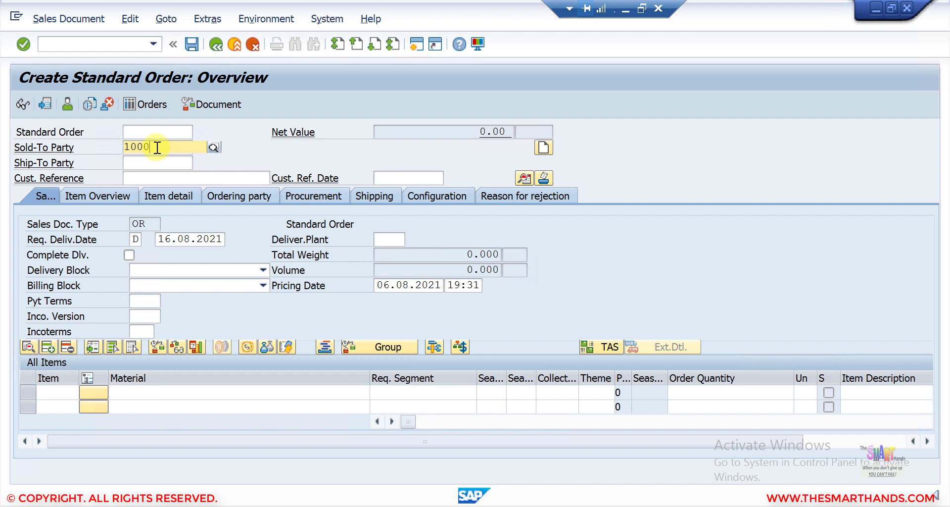
pyautogui.write('0032')
pyautogui.press('Return')
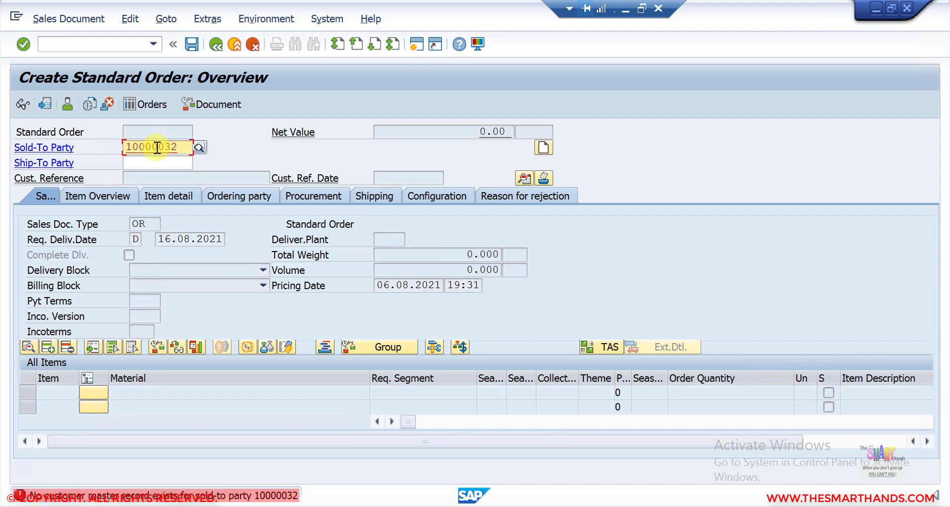
pyautogui.press('Return')
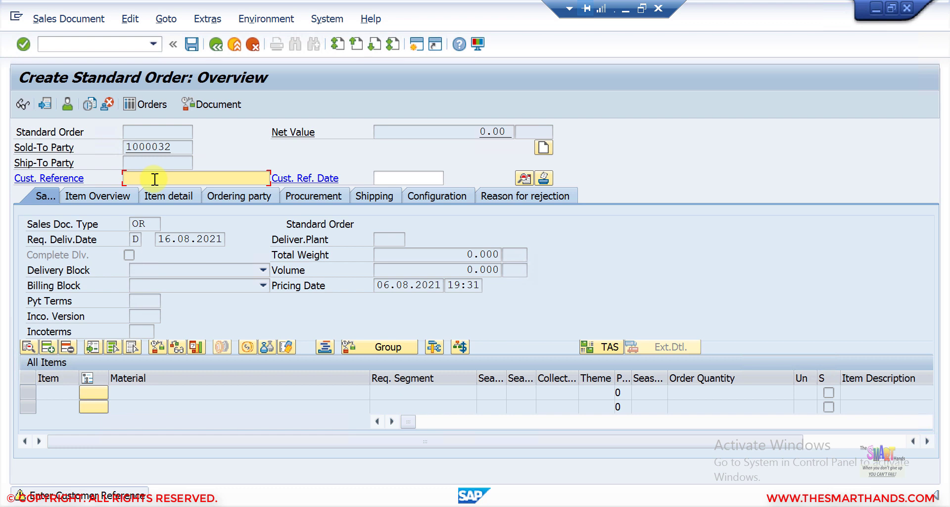
pyautogui.write('test 5555')
pyautogui.press('Return')
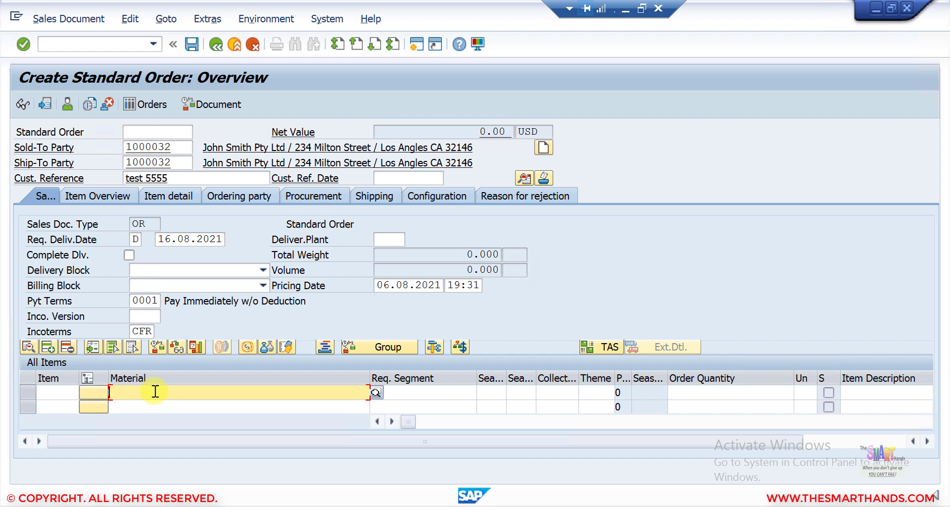
# Enter PRODUCT11 as the material of the first order item and open the detailed help for the status message
pyautogui.write('produc')
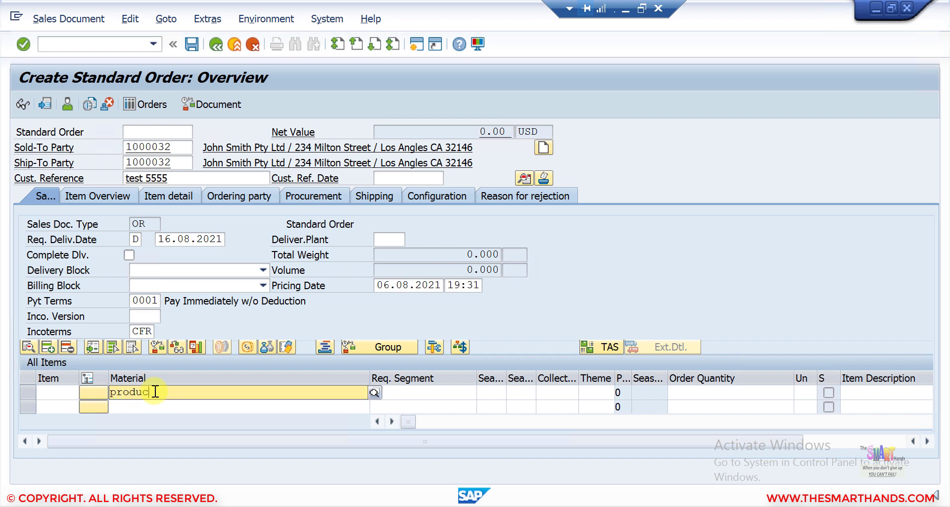
pyautogui.write('t11')
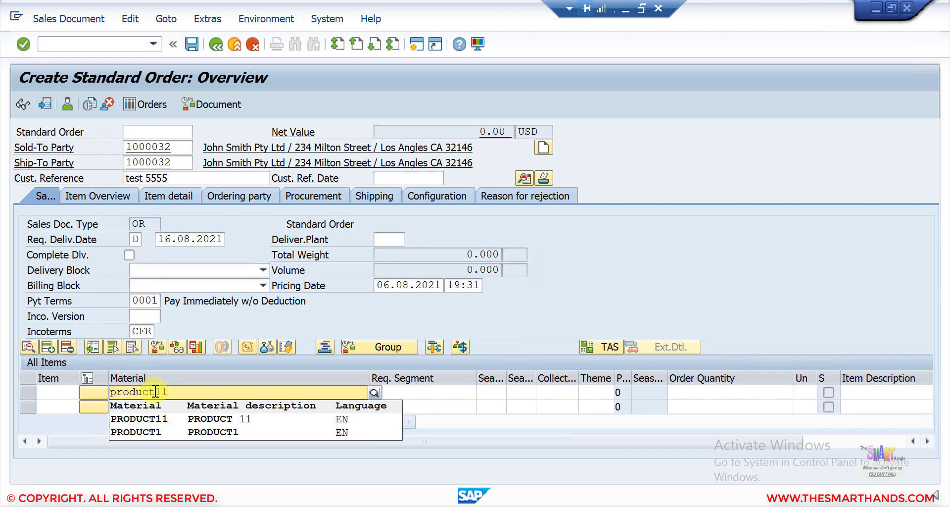
pyautogui.press('Return')
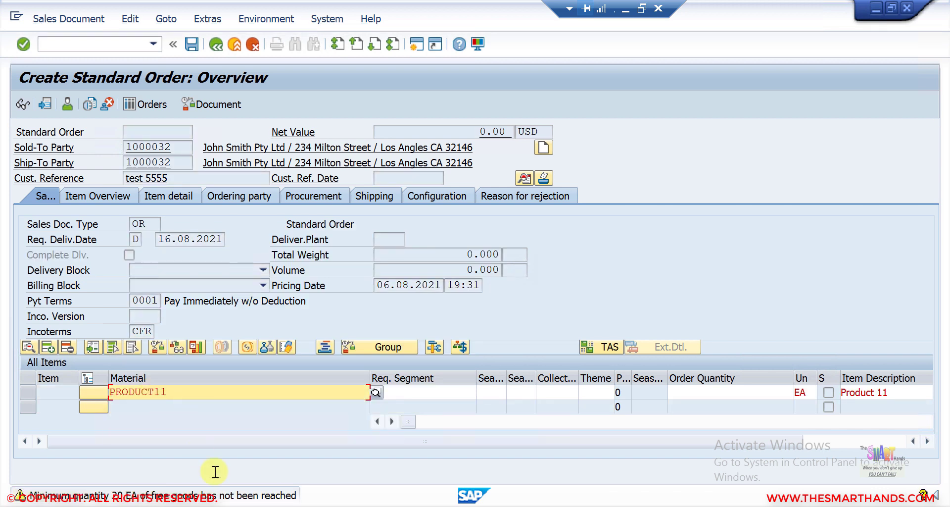
pyautogui.click(238, 496)
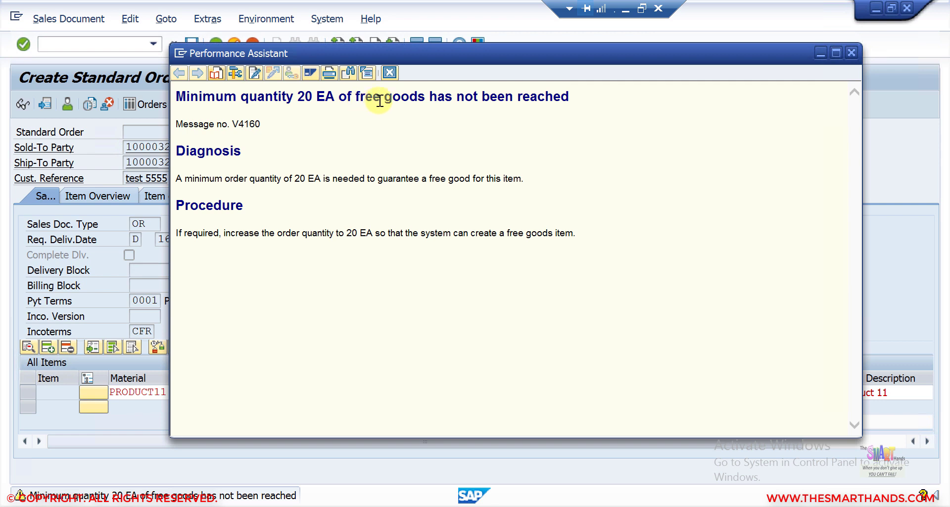
# Close the message help, enter an order quantity of 10 EA for PRODUCT11 and acknowledge the resulting message
pyautogui.click(389, 73)
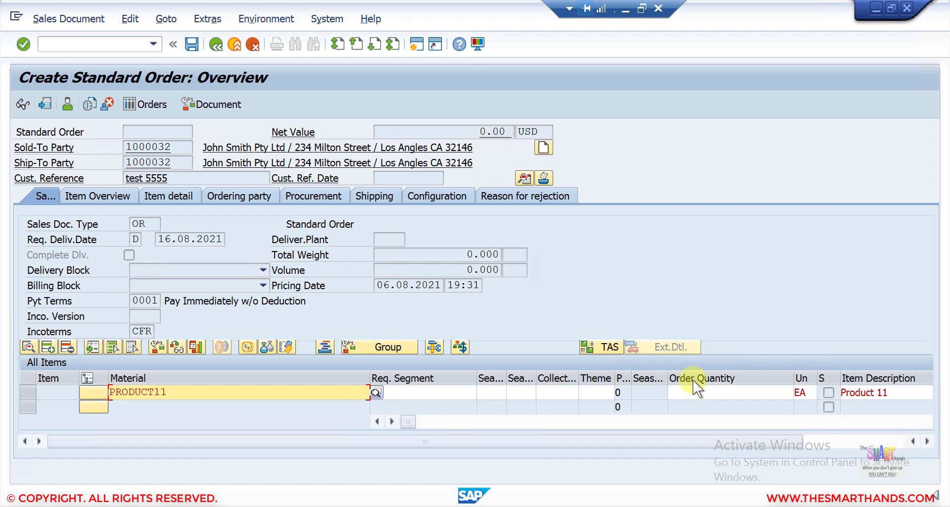
pyautogui.click(705, 391)
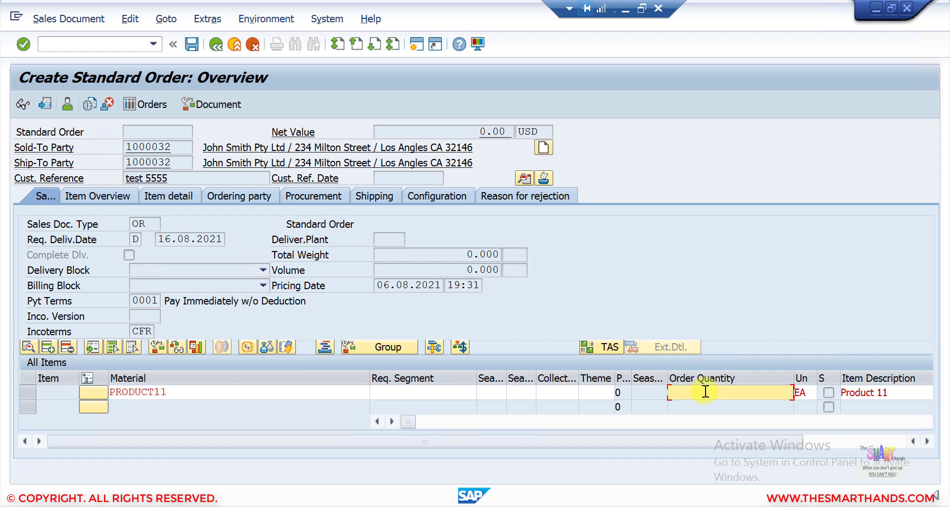
pyautogui.write('10')
pyautogui.press('Return')
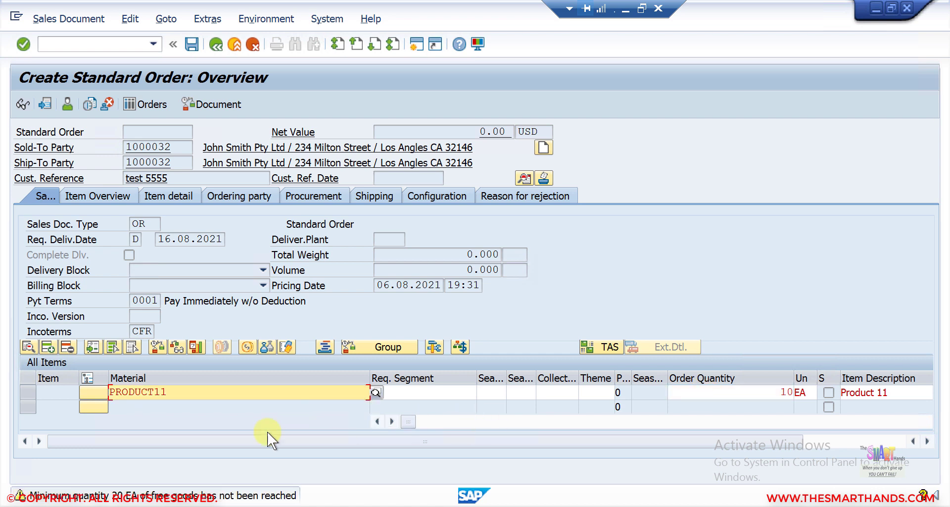
pyautogui.press('Return')
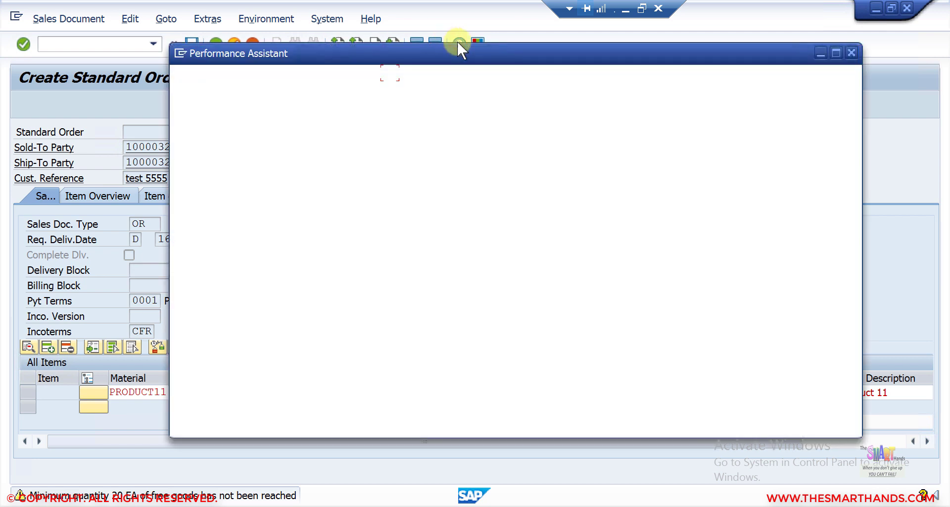
pyautogui.click(390, 72)
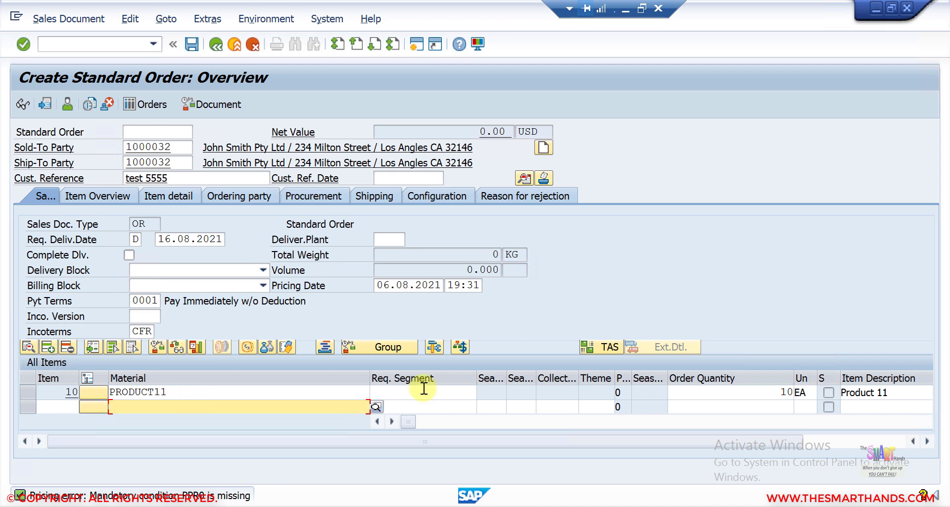
# Set the order quantity of item 10 to 20 EA and accept the information dialog about the minimum quantity
pyautogui.moveTo(767, 394); pyautogui.dragTo(816, 385)
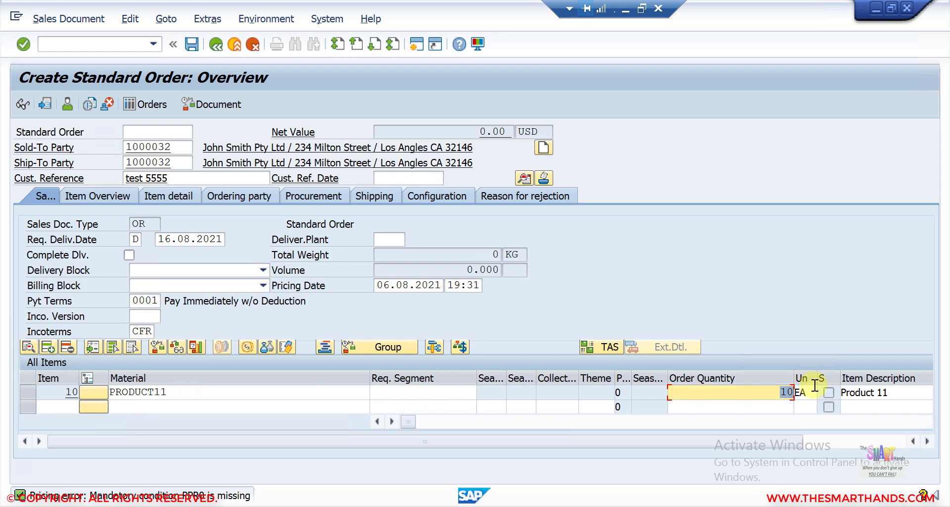
pyautogui.write('2')
pyautogui.press('Return')
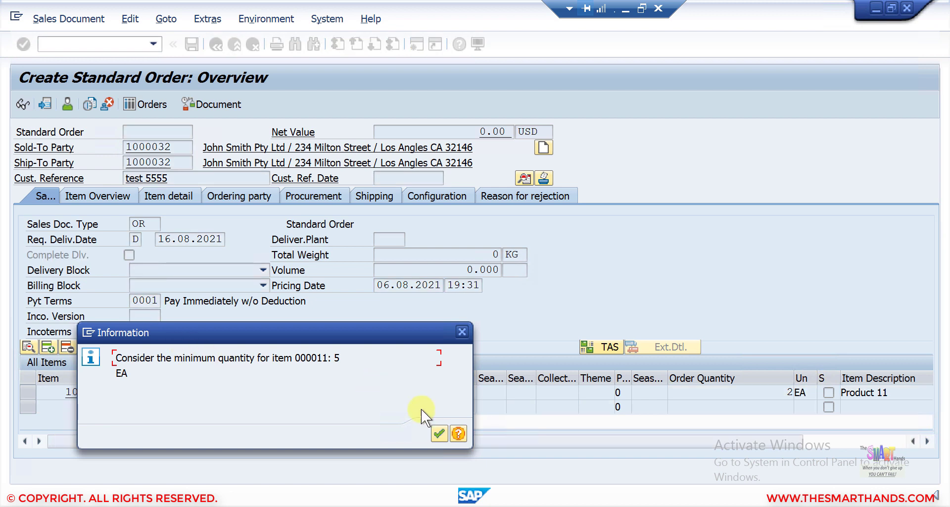
pyautogui.click(438, 434)
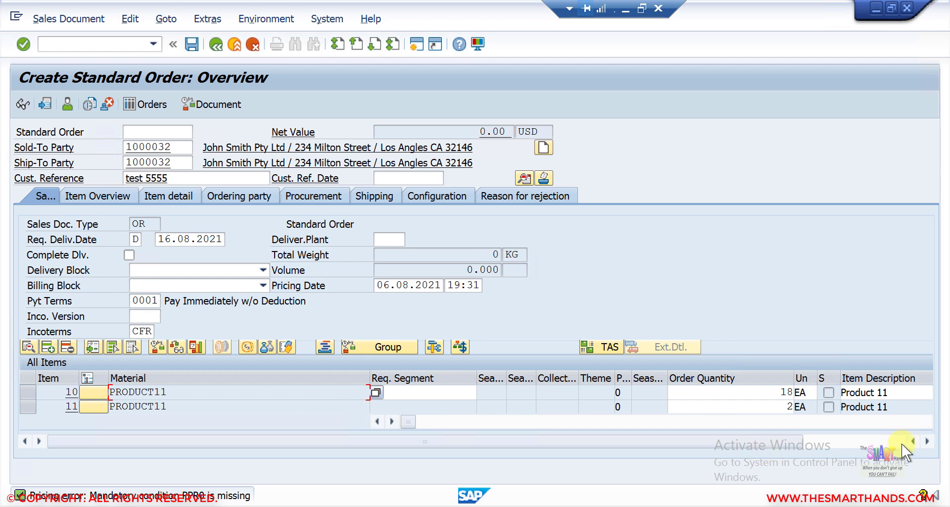
pyautogui.click(930, 440)
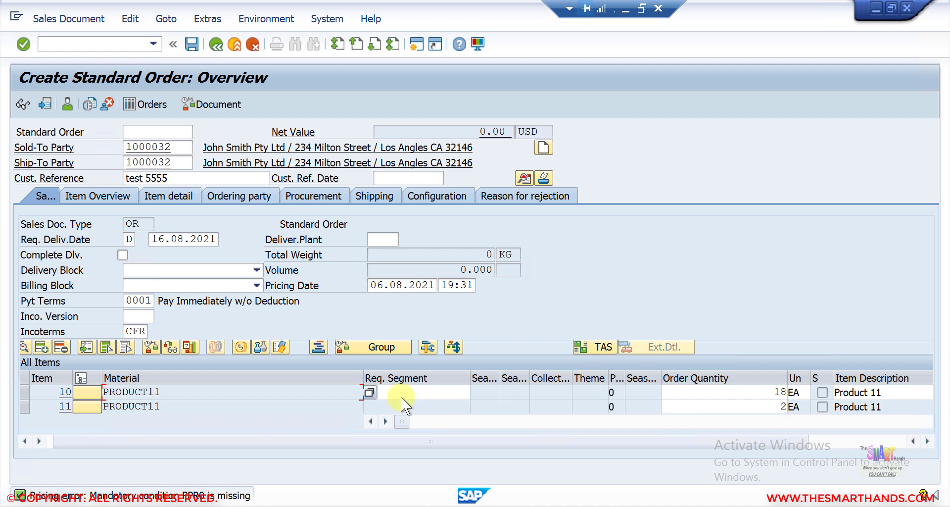
# Set the order quantity of item 10 to 100, accept its delivery proposal and continue past the availability check for item 11
pyautogui.doubleClick(769, 393)
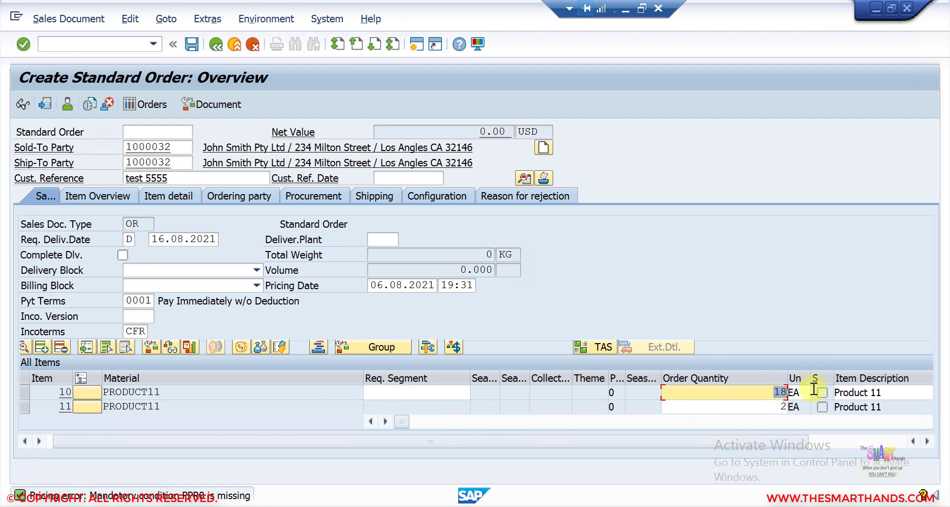
pyautogui.write('100')
pyautogui.press('Return')
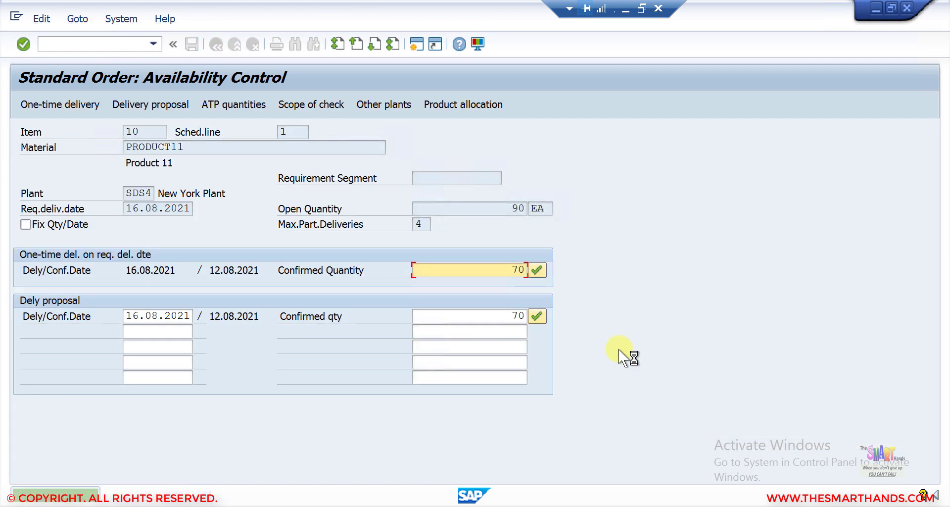
pyautogui.click(537, 316)
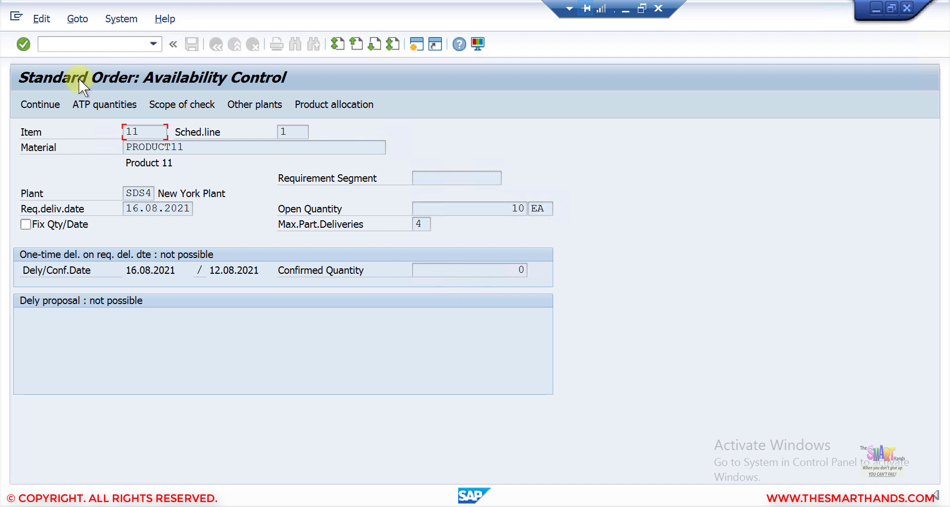
pyautogui.click(42, 104)
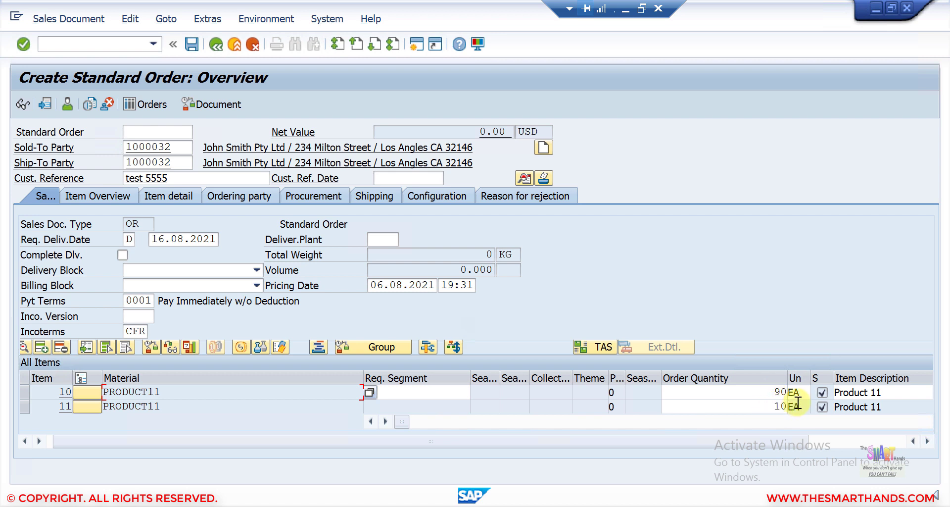
# Set item 10's order quantity to 200, accept the delivery proposal and continue through the availability check of the free goods item
pyautogui.moveTo(777, 391); pyautogui.dragTo(798, 389)
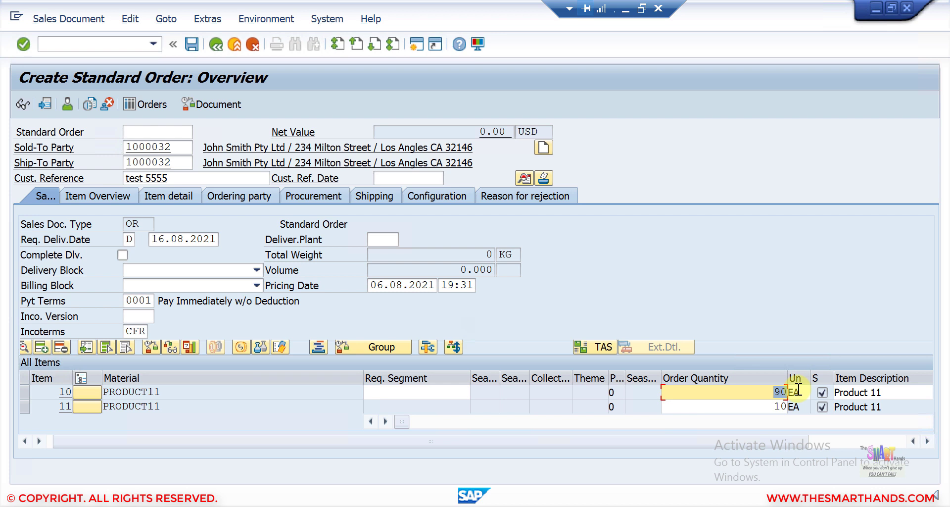
pyautogui.write('200')
pyautogui.press('Return')
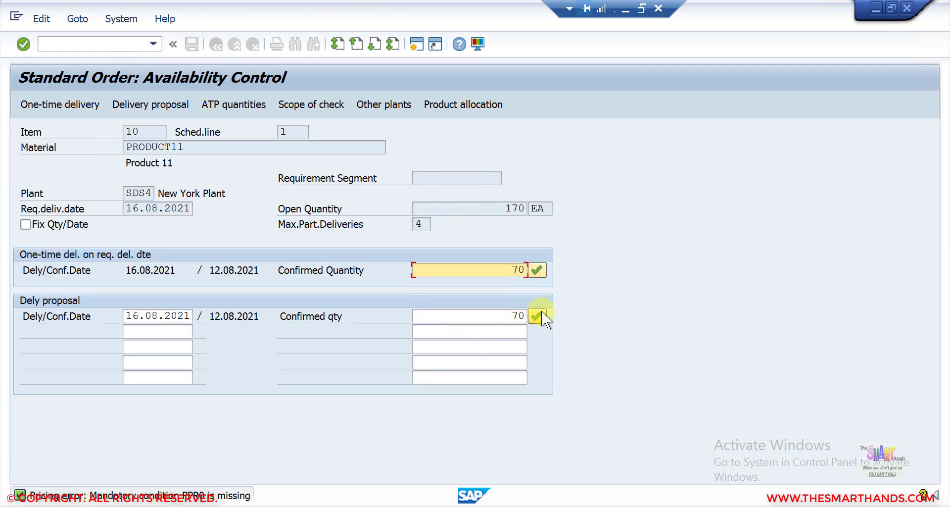
pyautogui.click(541, 311)
pyautogui.click(48, 104)
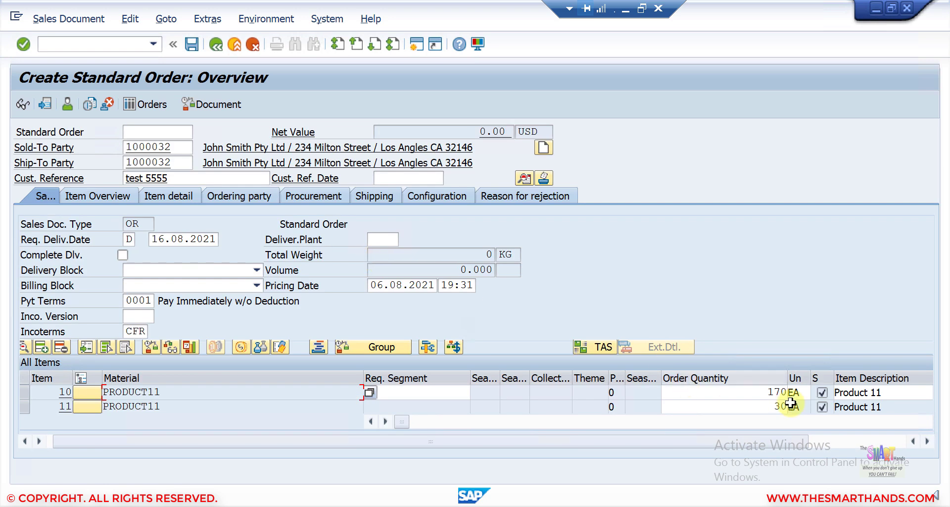
# Examine the order quantities, item categories and higher-level item of items 10 and 11
pyautogui.moveTo(764, 391); pyautogui.dragTo(791, 392)
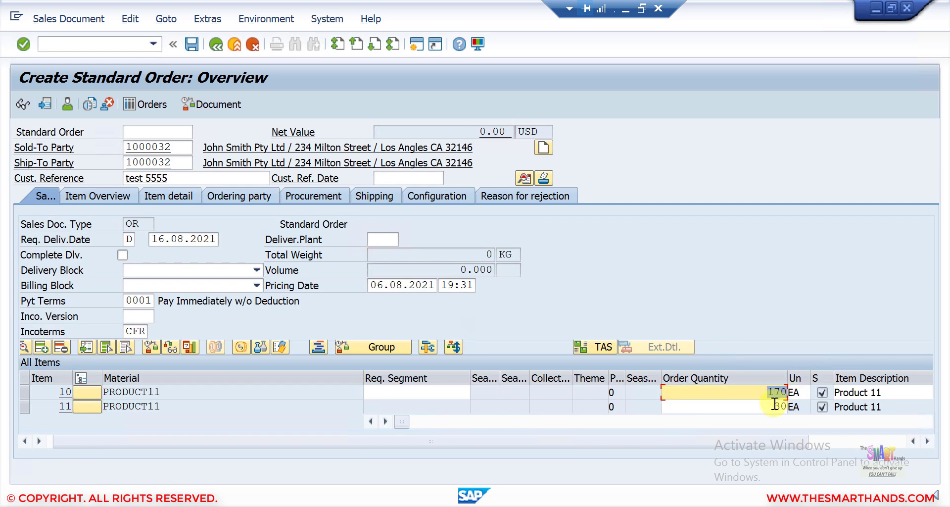
pyautogui.click(898, 442)
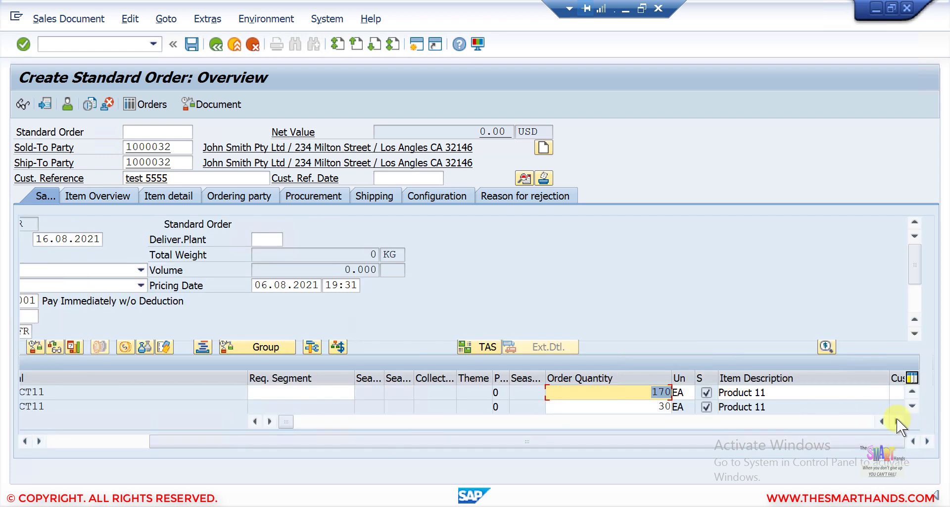
pyautogui.click(897, 422)
pyautogui.click(896, 421)
pyautogui.click(896, 421)
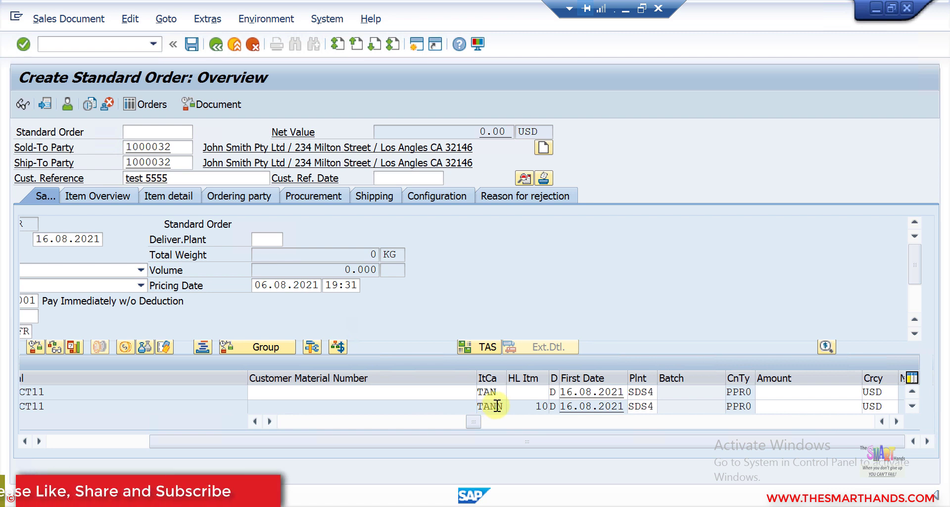
pyautogui.click(56, 442)
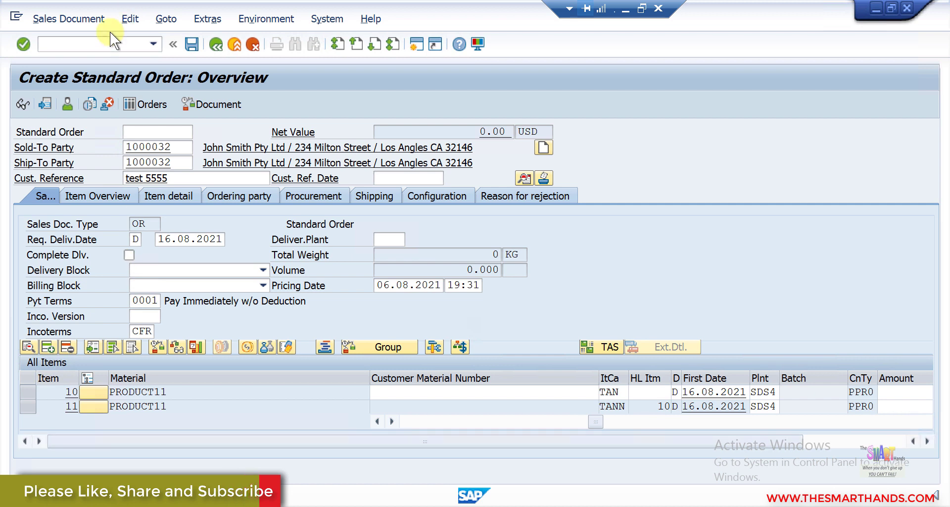
# Leave the sales order with /n and open the YA00 free goods record for PRODUCT11 in VBN2
pyautogui.click(99, 45)
pyautogui.write('/n')
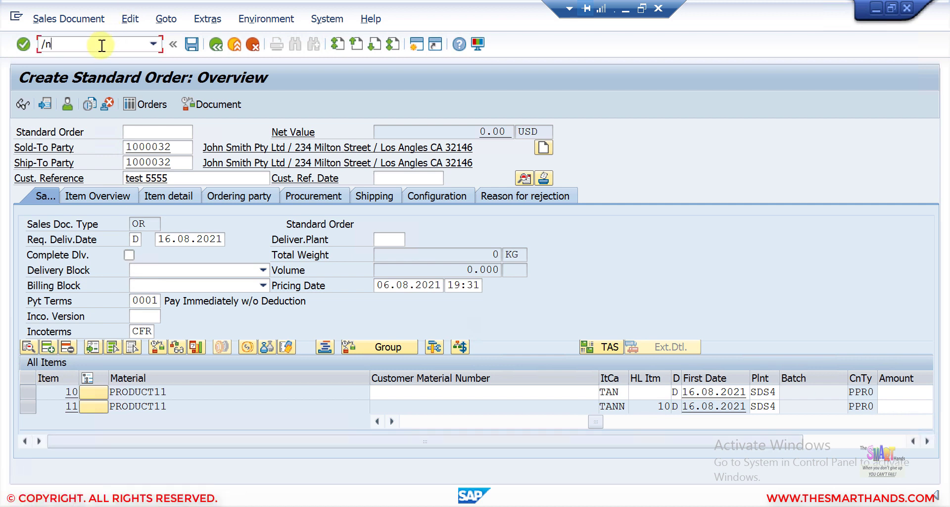
pyautogui.press('Return')
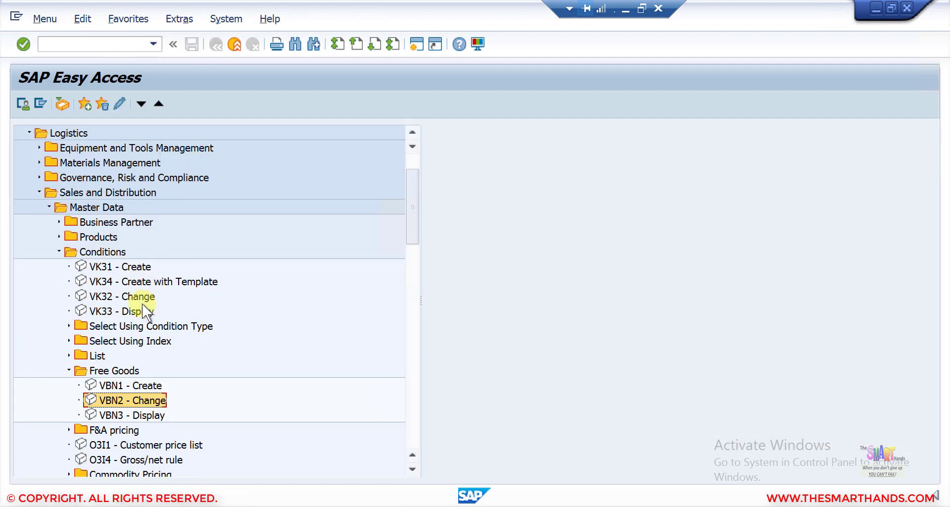
pyautogui.doubleClick(132, 400)
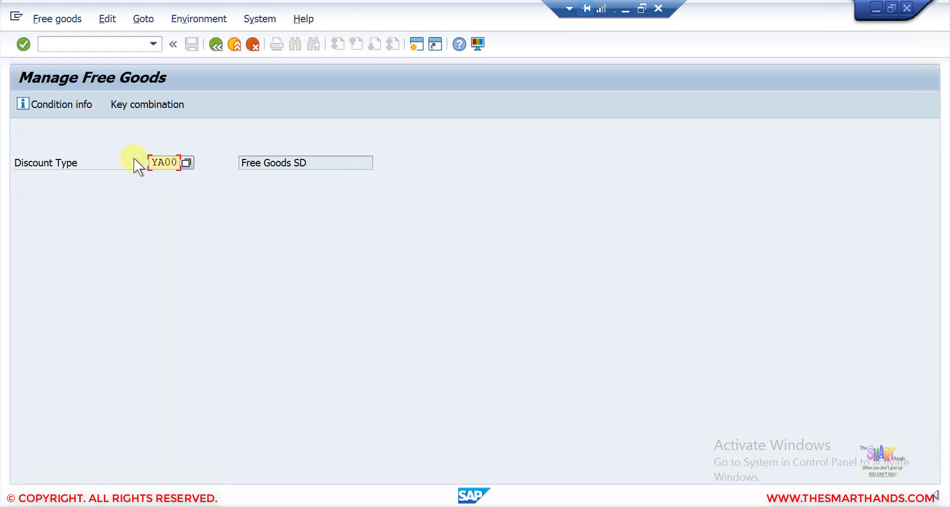
pyautogui.press('Return')
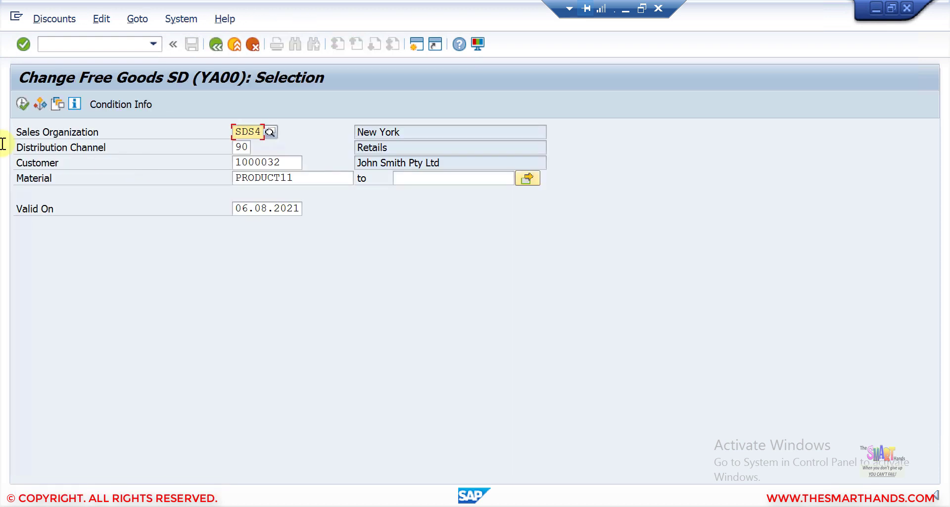
pyautogui.click(22, 103)
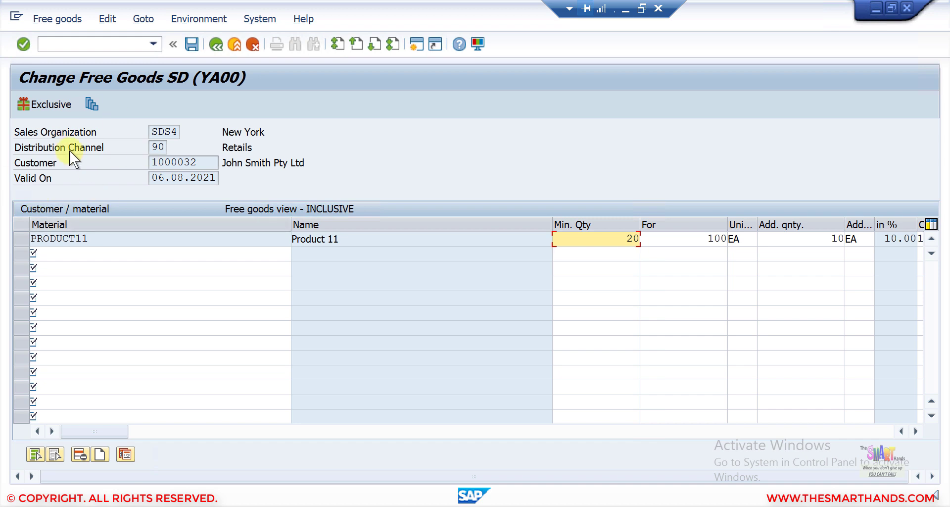
# Switch the free goods record to the exclusive view and look over its columns
pyautogui.click(46, 105)
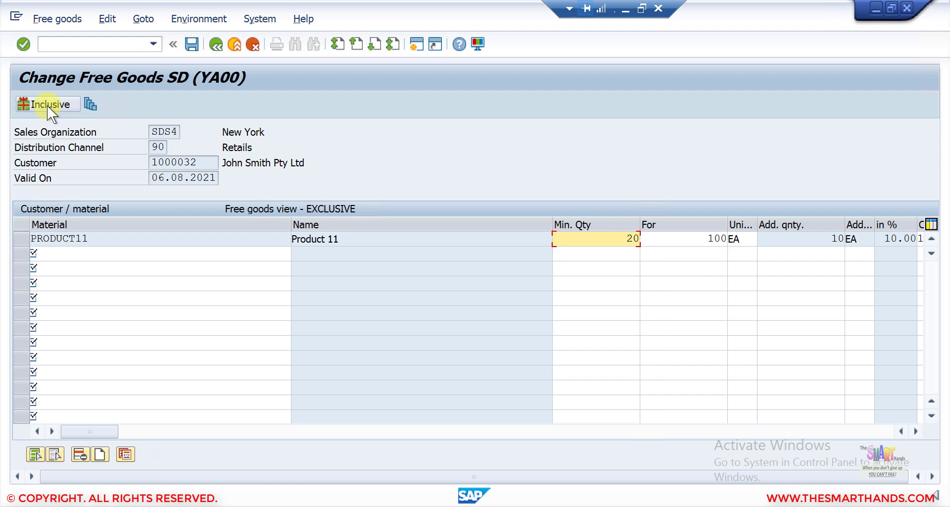
pyautogui.click(52, 432)
pyautogui.click(52, 431)
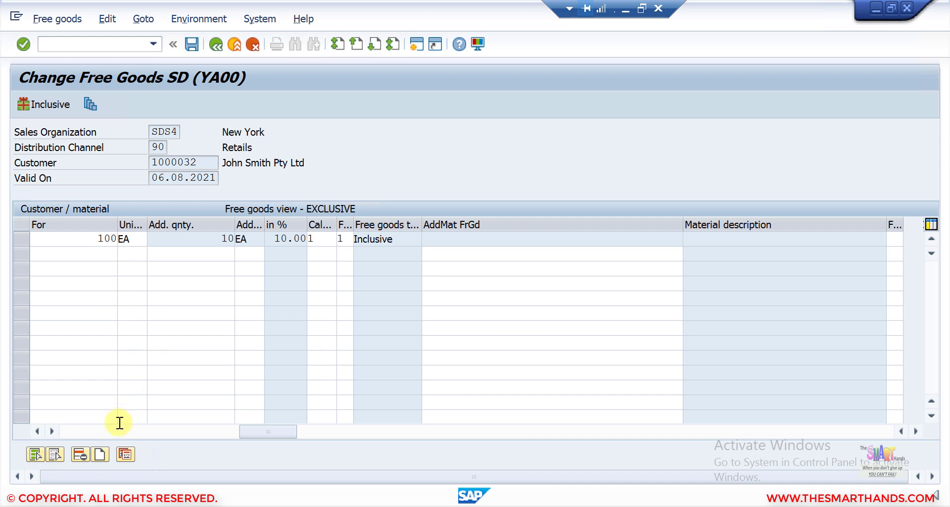
pyautogui.click(76, 431)
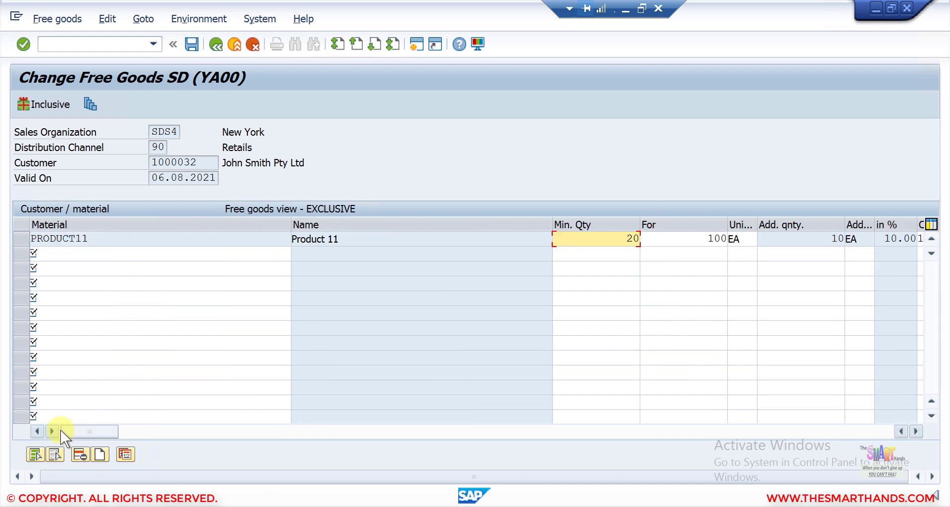
# Set the free goods category of the PRODUCT11 line to 2 (Exclusive)
pyautogui.click(52, 431)
pyautogui.click(52, 431)
pyautogui.click(52, 431)
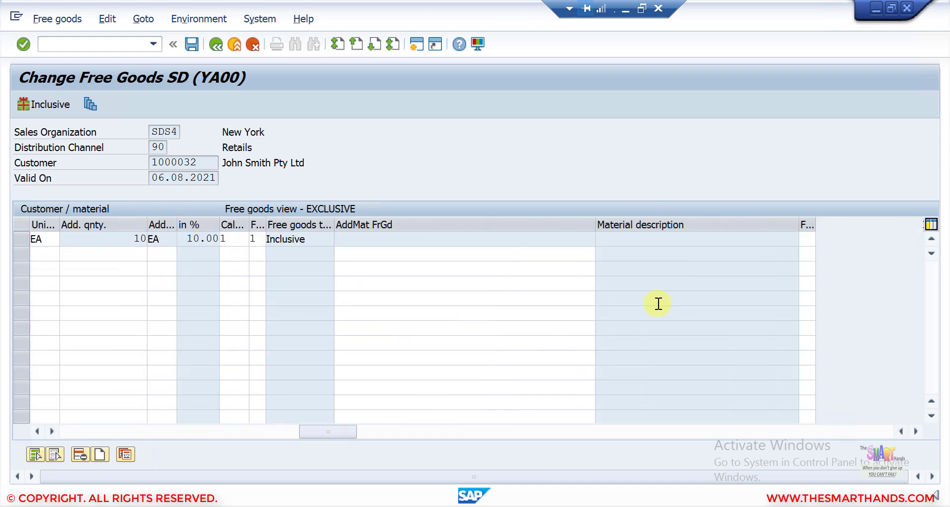
pyautogui.click(916, 432)
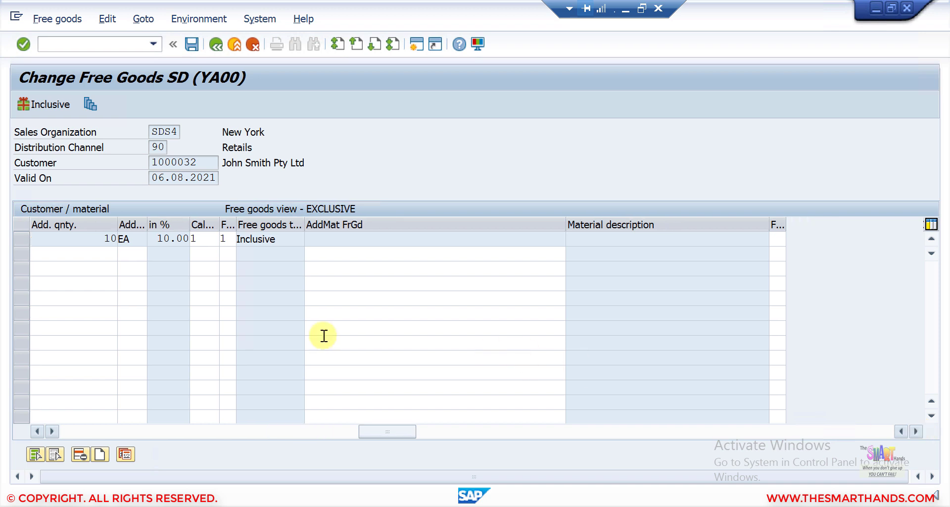
pyautogui.click(230, 238)
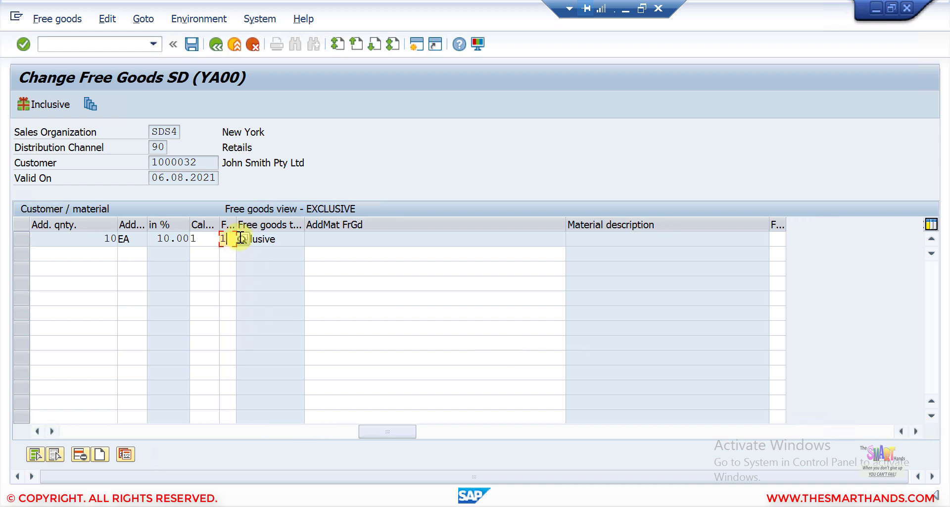
pyautogui.click(240, 238)
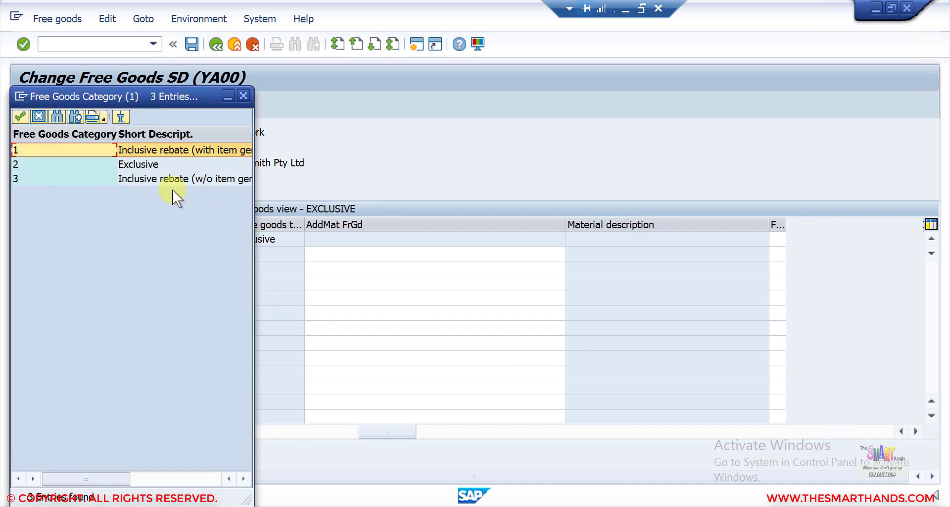
pyautogui.doubleClick(147, 164)
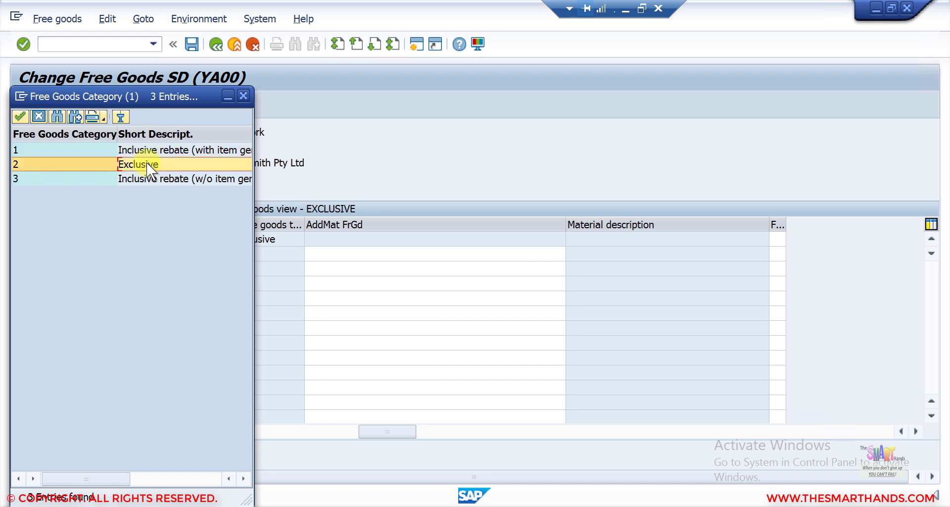
pyautogui.press('Return')
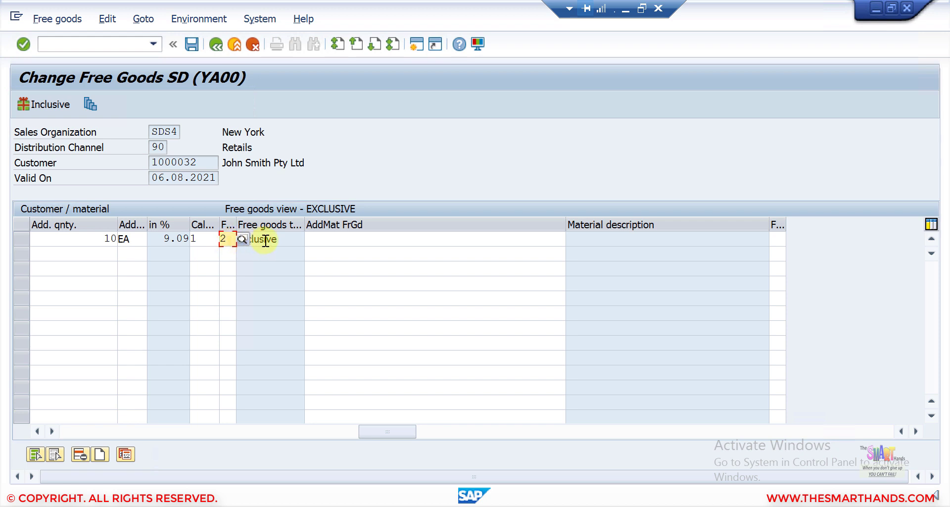
pyautogui.moveTo(278, 239); pyautogui.dragTo(235, 236)
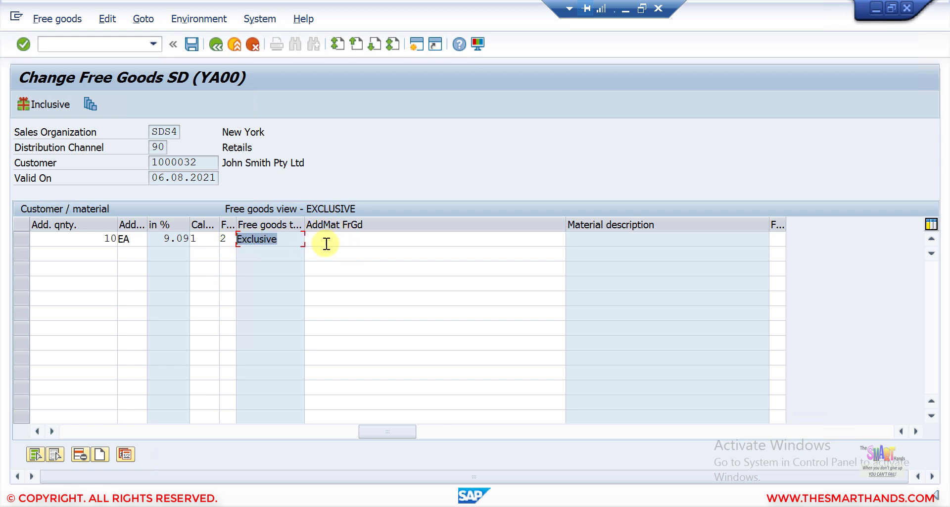
# Enter PRODUCT2 as the additional free goods material on the PRODUCT11 line
pyautogui.click(346, 243)
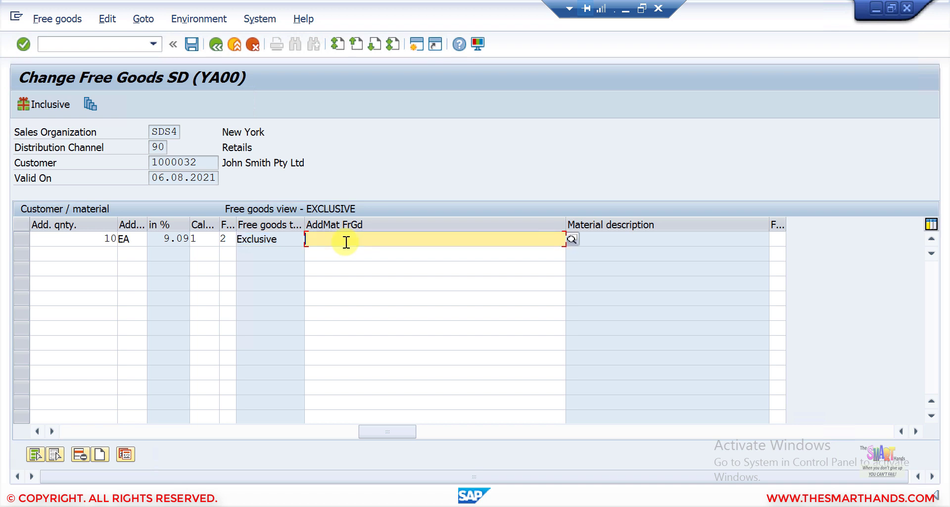
pyautogui.click(73, 432)
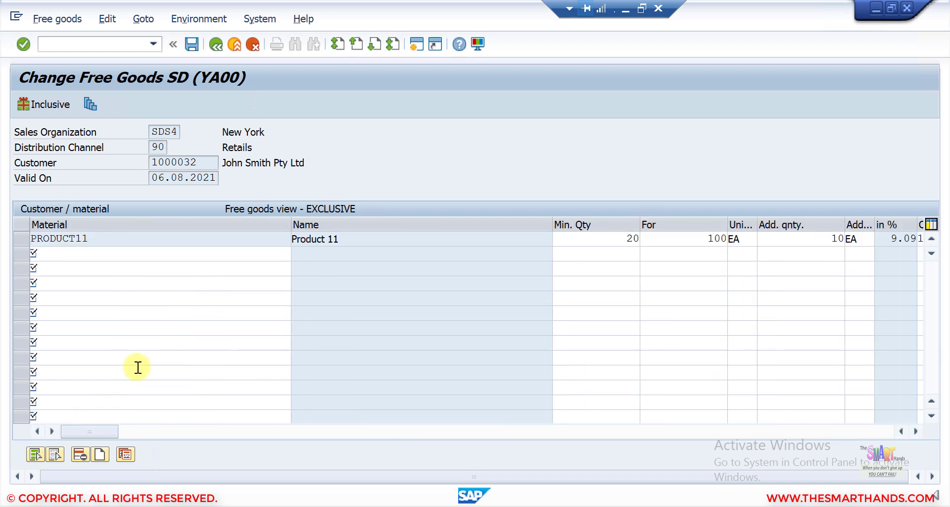
pyautogui.click(52, 432)
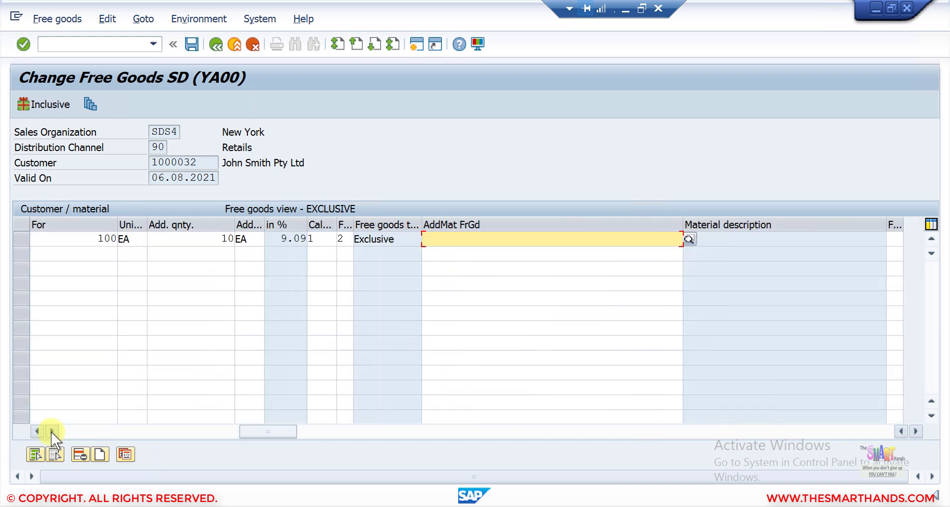
pyautogui.click(52, 432)
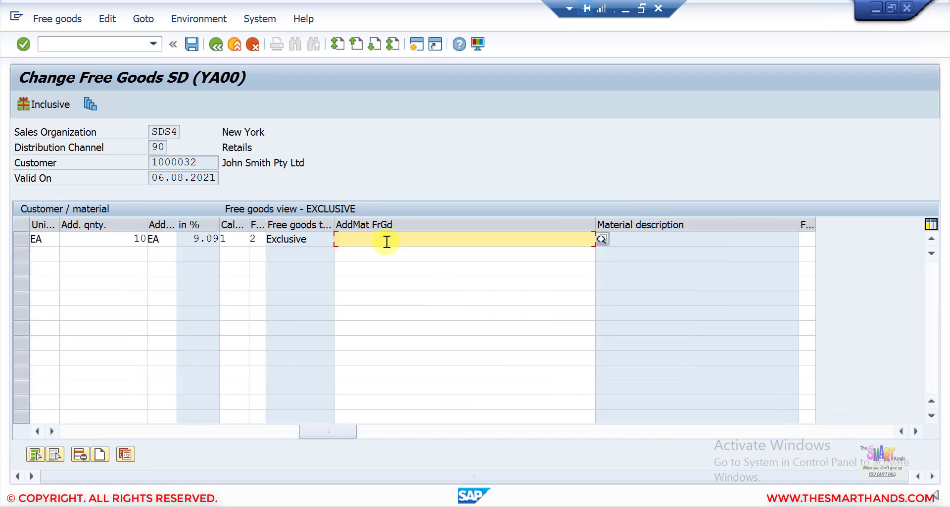
pyautogui.write('prod')
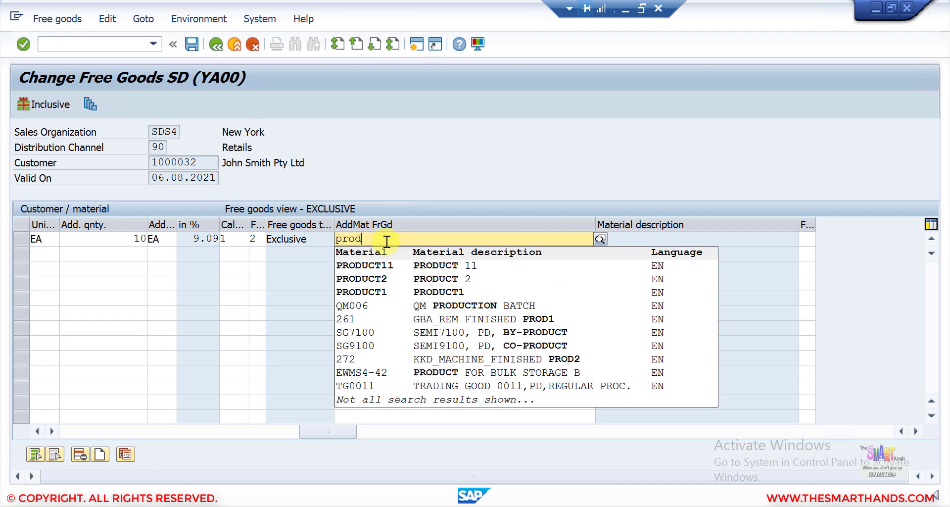
pyautogui.click(389, 279)
pyautogui.press('Return')
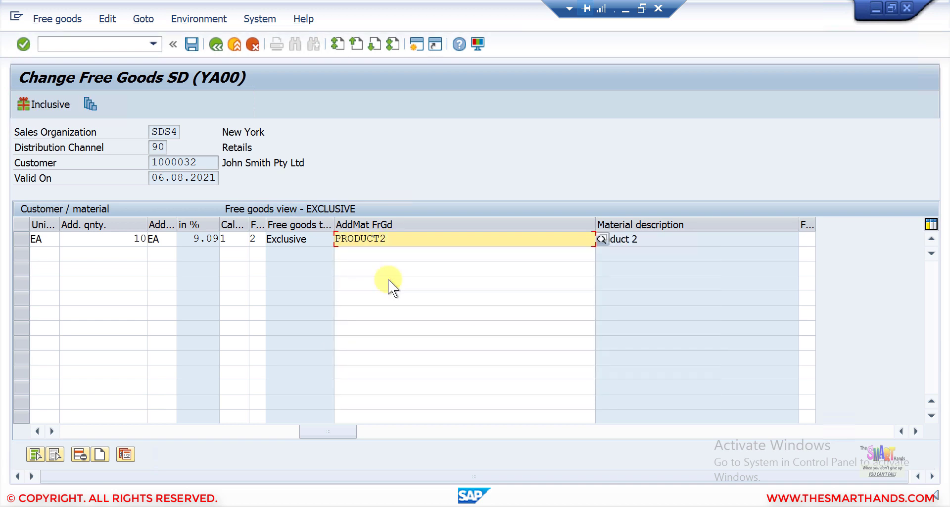
# Review the quantities of the exclusive PRODUCT11 line and open its scales
pyautogui.click(70, 432)
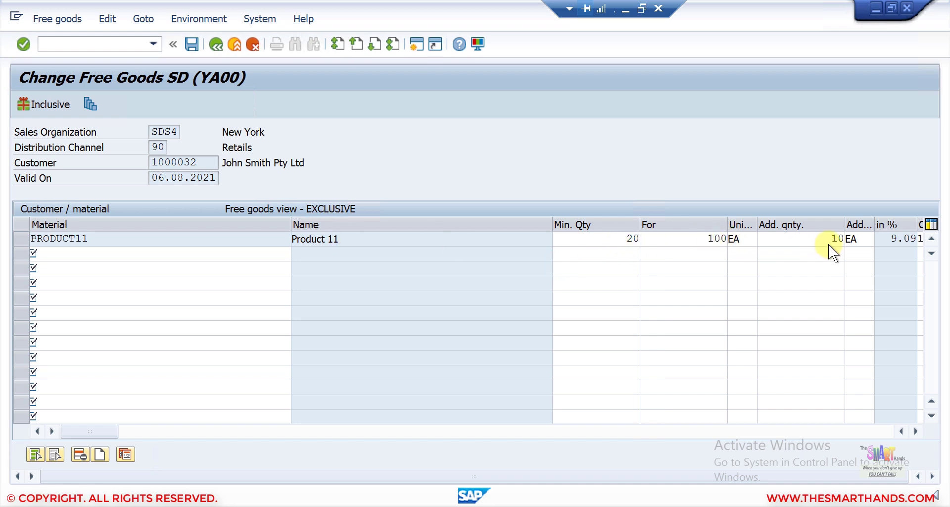
pyautogui.click(917, 430)
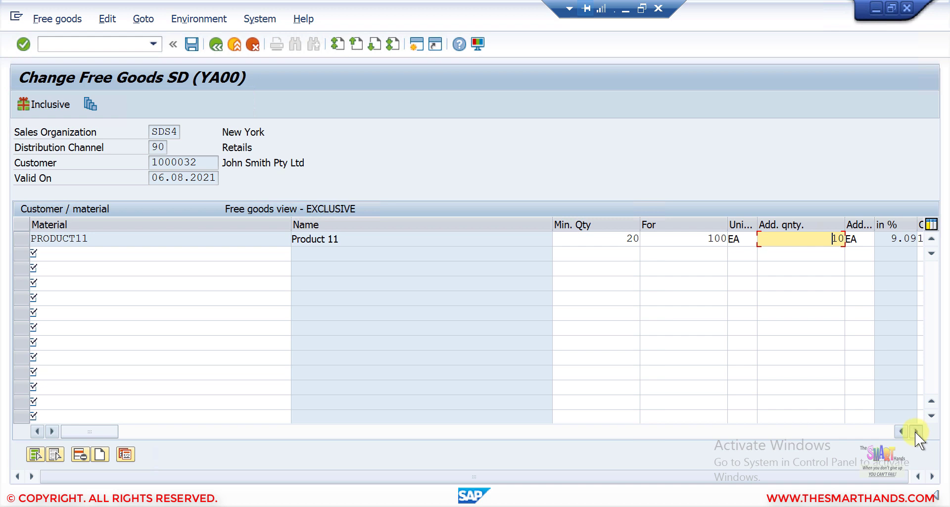
pyautogui.click(916, 431)
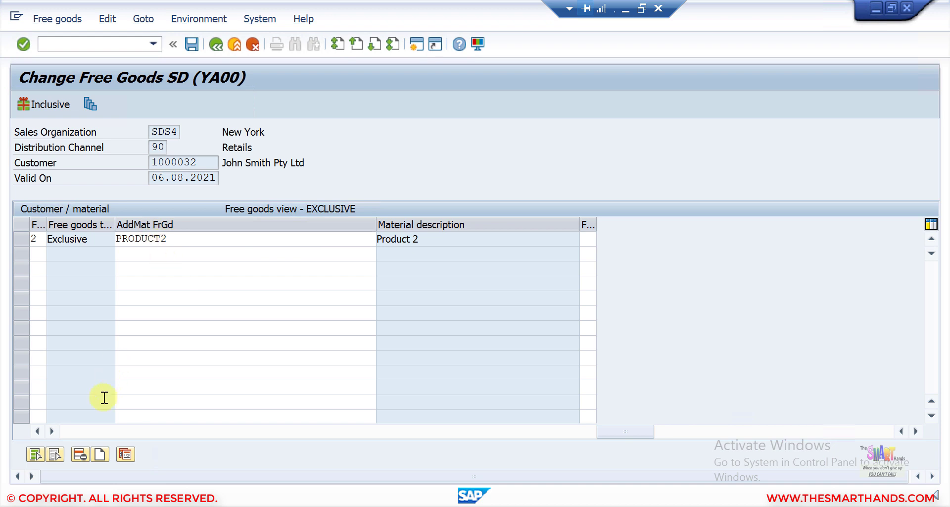
pyautogui.click(39, 430)
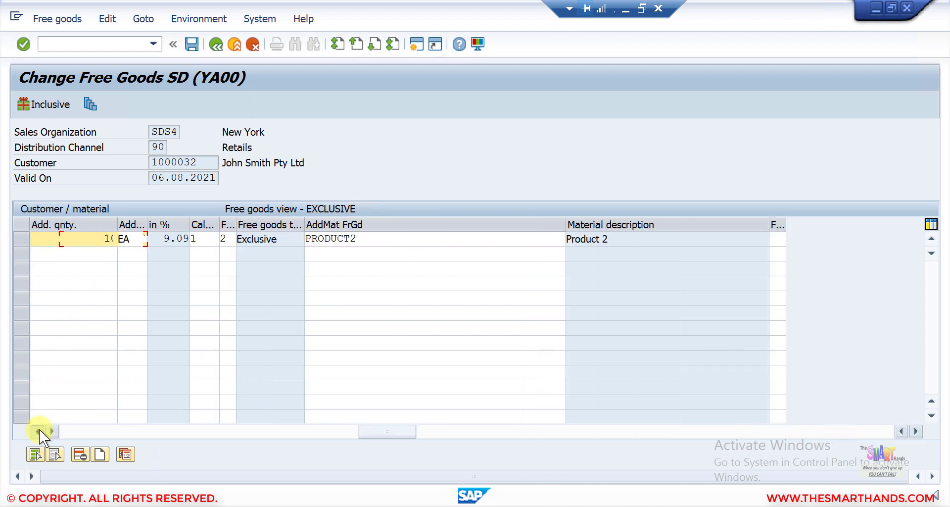
pyautogui.click(38, 430)
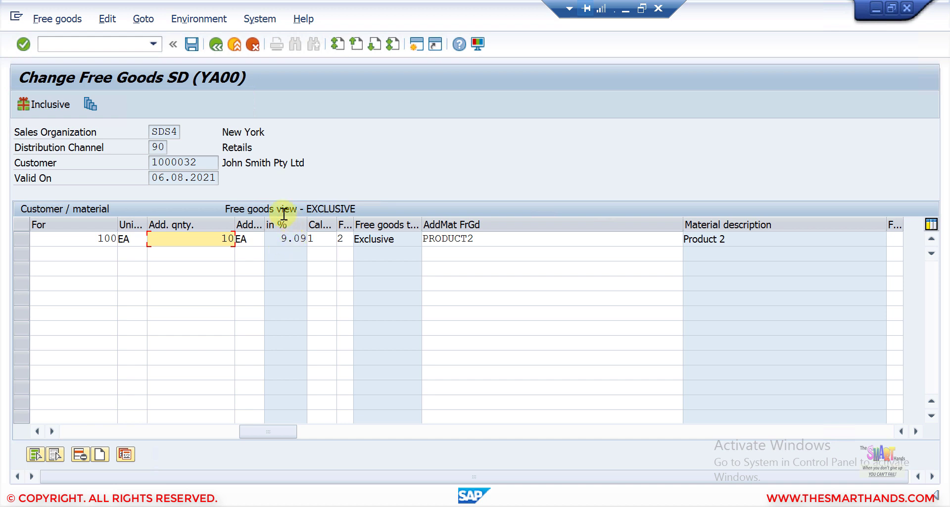
pyautogui.click(67, 432)
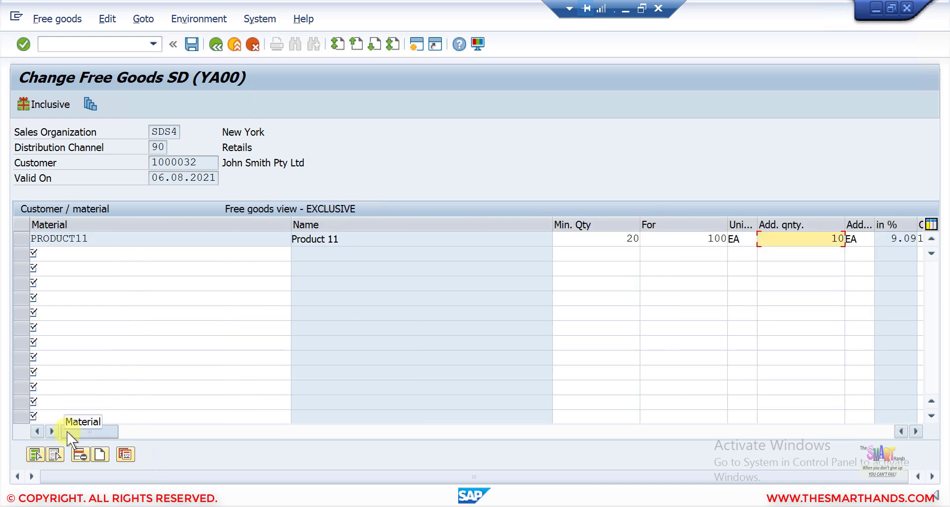
pyautogui.click(79, 240)
pyautogui.doubleClick(78, 240)
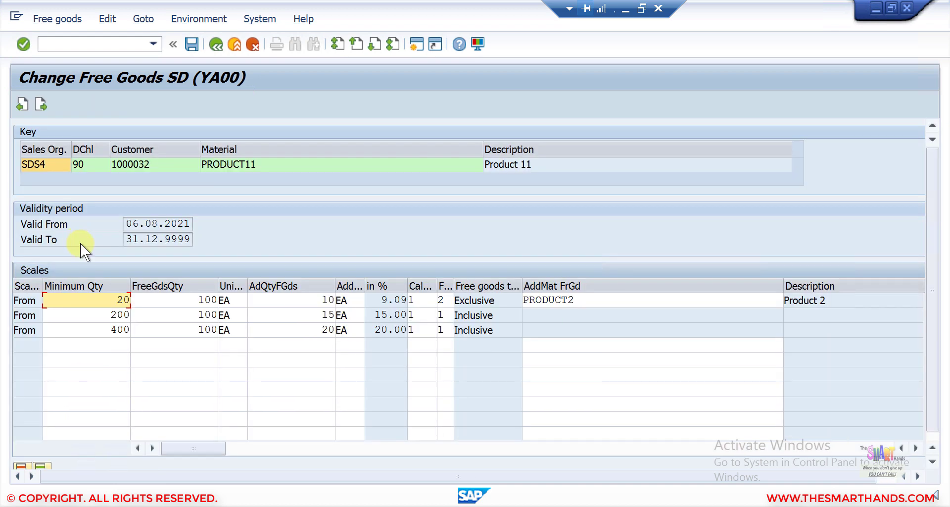
# Set the free goods category of the scales from 200 and from 400 to 2 (Exclusive)
pyautogui.click(70, 312)
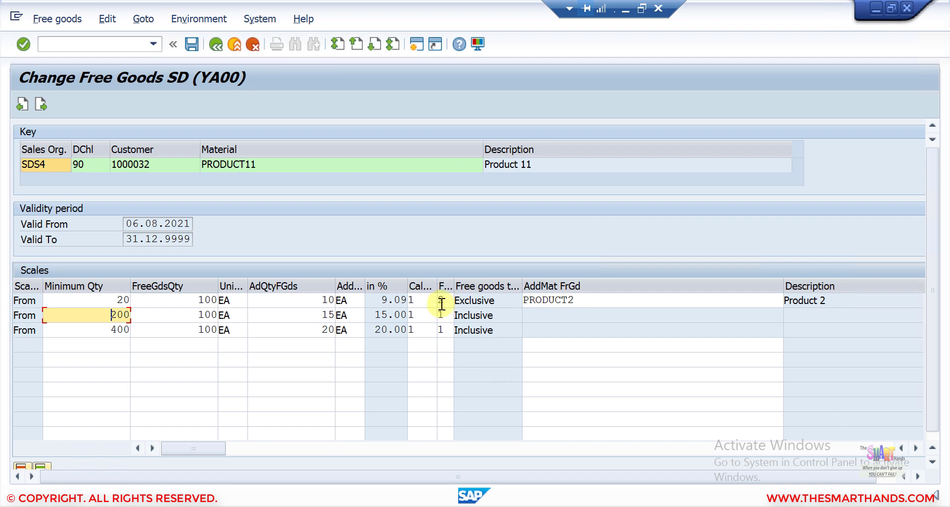
pyautogui.click(453, 316)
pyautogui.press('F4')
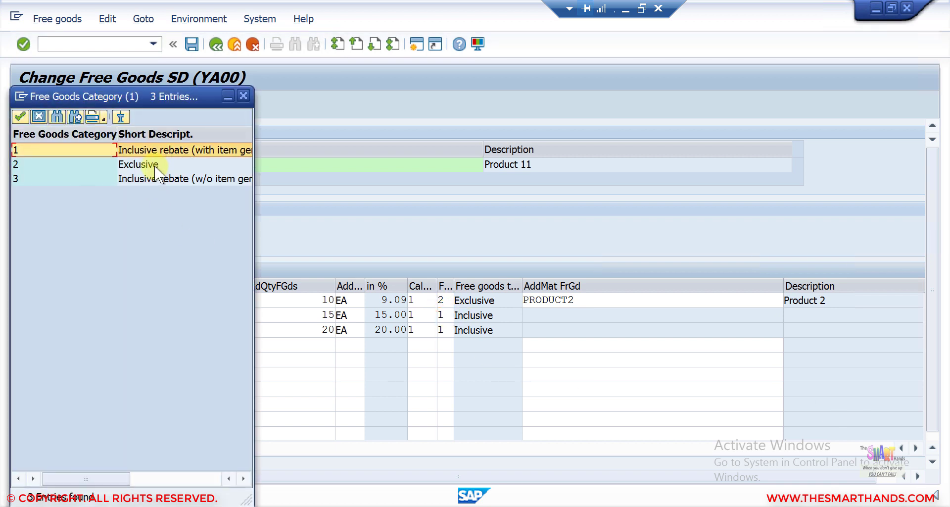
pyautogui.doubleClick(154, 165)
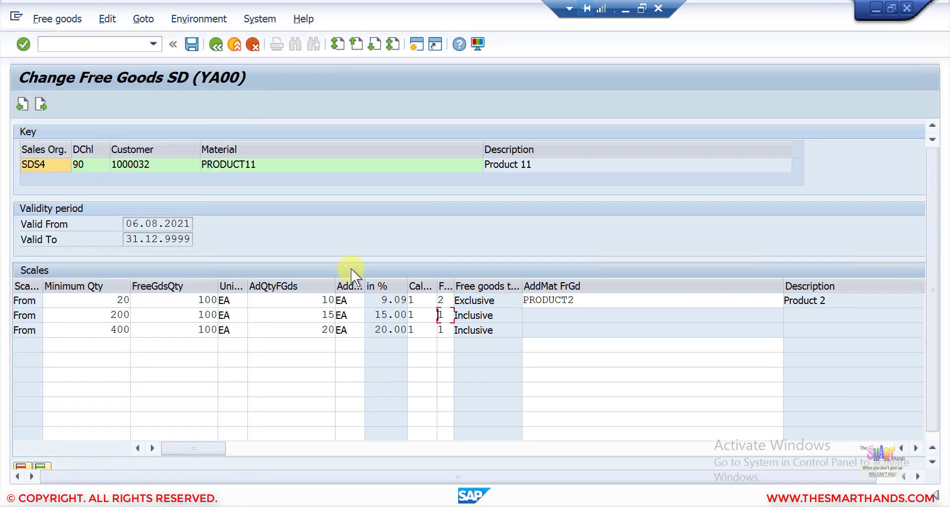
pyautogui.click(443, 331)
pyautogui.click(459, 330)
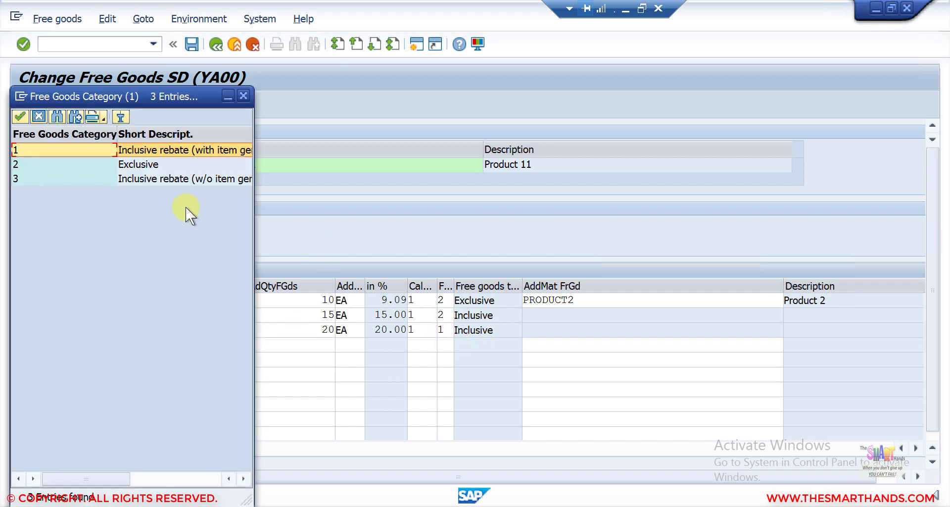
pyautogui.doubleClick(156, 164)
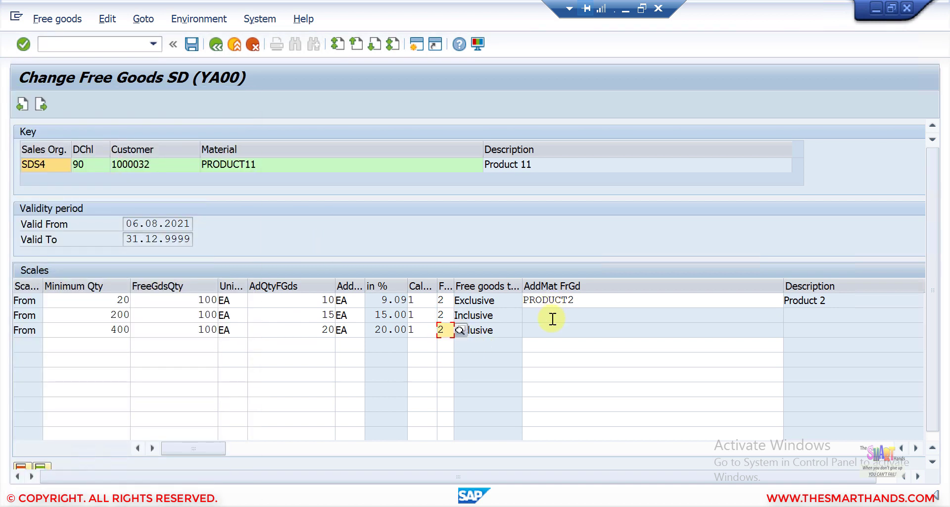
pyautogui.press('Return')
pyautogui.click(553, 319)
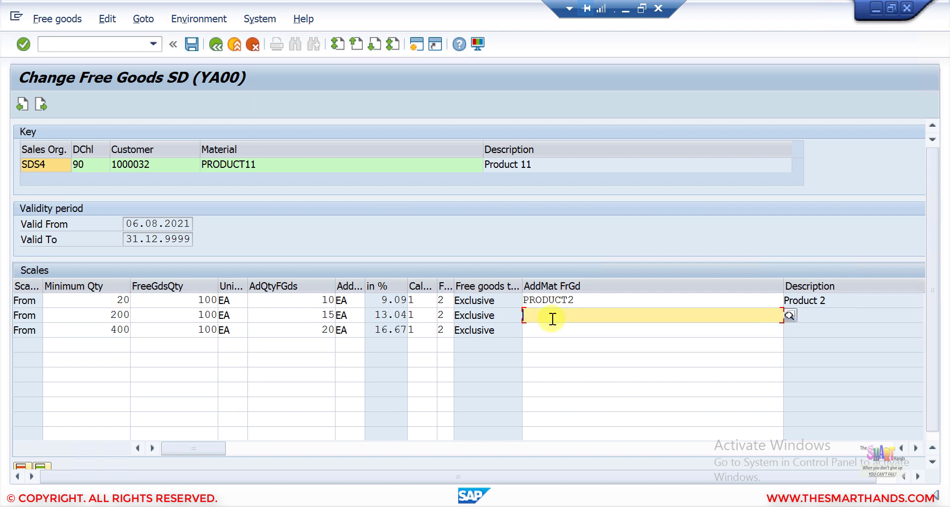
pyautogui.write('prod')
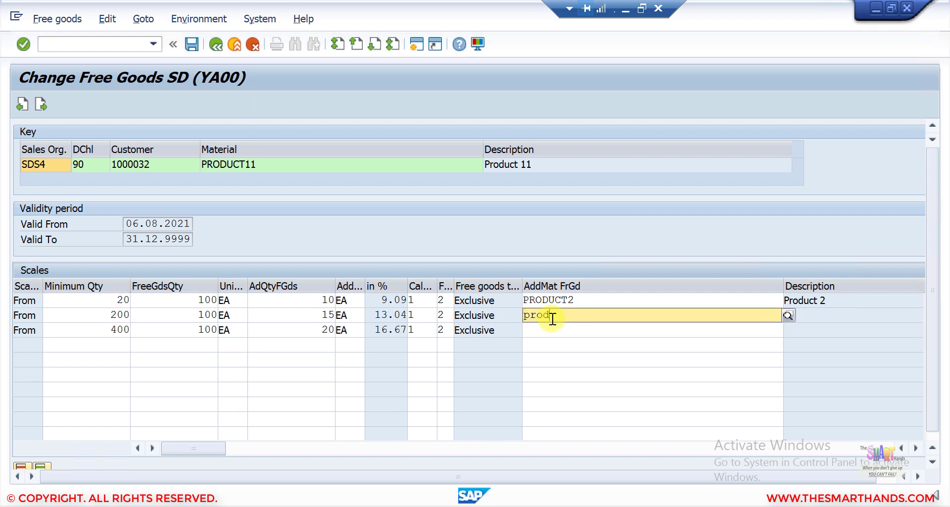
pyautogui.write('uct')
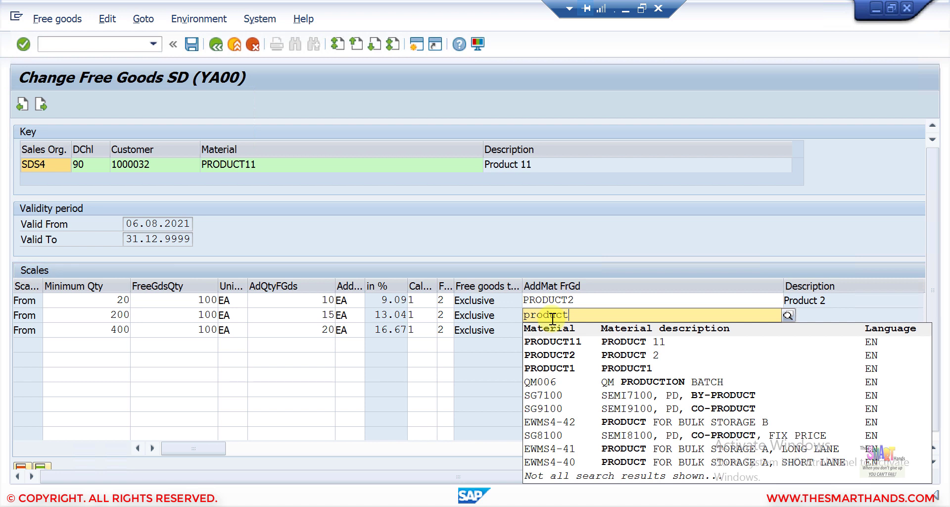
pyautogui.press('BackSpace')
pyautogui.press('BackSpace')
pyautogui.press('BackSpace')
pyautogui.press('BackSpace')
pyautogui.press('BackSpace')
pyautogui.press('BackSpace')
pyautogui.press('BackSpace')
# Enter SHEET1 and SHEET2 as additional free goods materials for the 200 and 400 scales, and save the record
pyautogui.write('sheet')
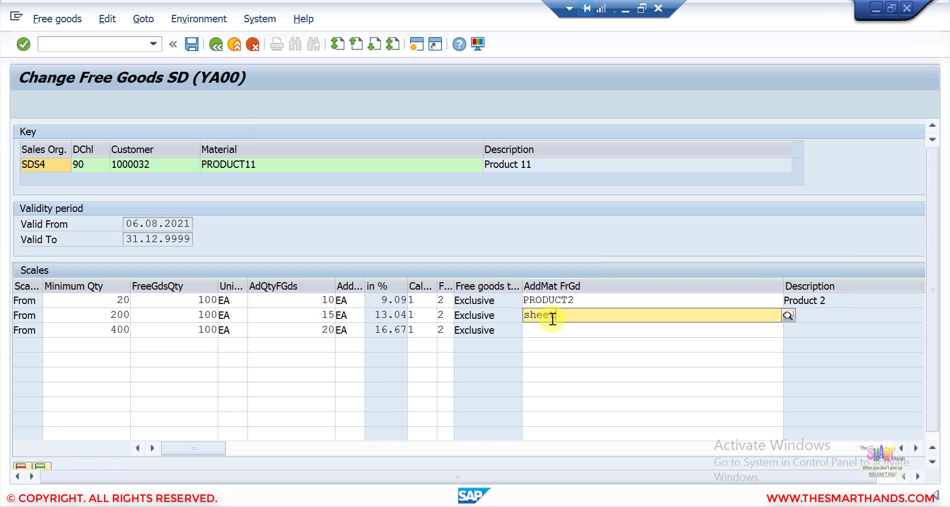
pyautogui.write('1')
pyautogui.click(561, 342)
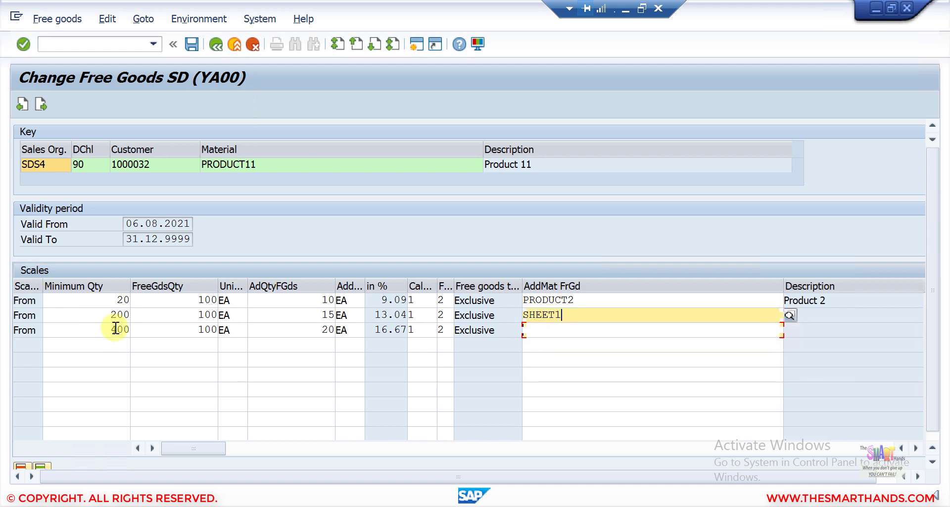
pyautogui.click(548, 331)
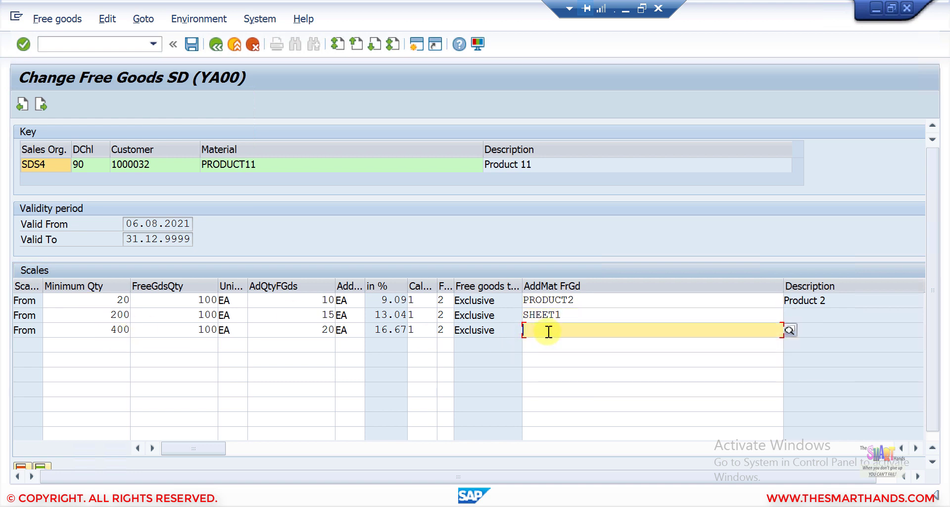
pyautogui.write('sheet')
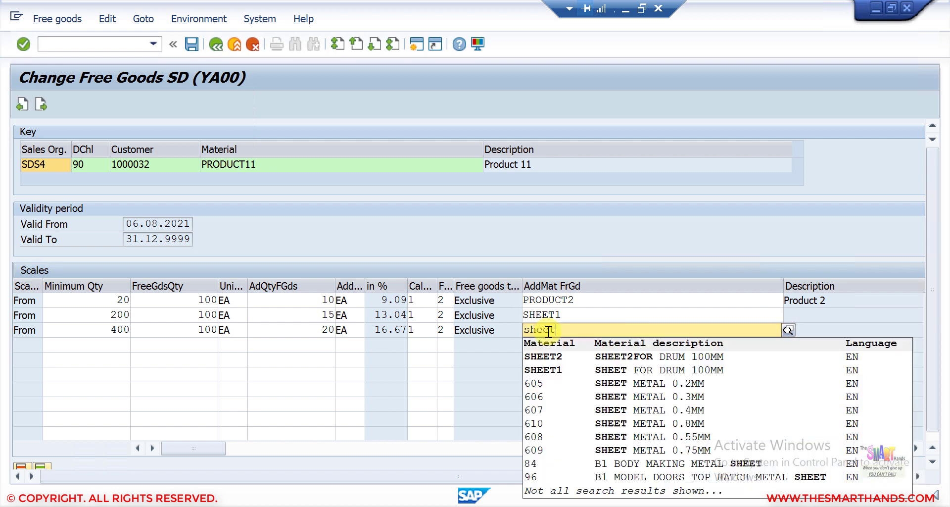
pyautogui.write('2')
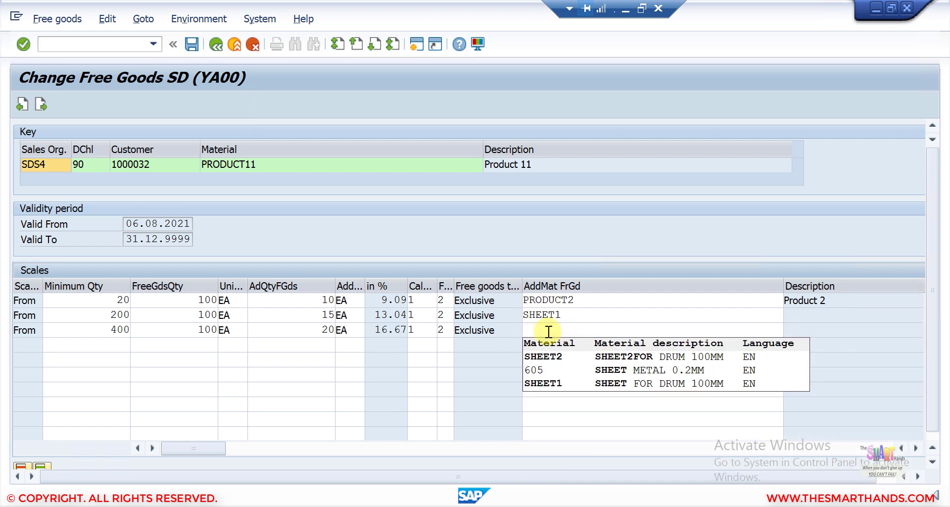
pyautogui.press('Return')
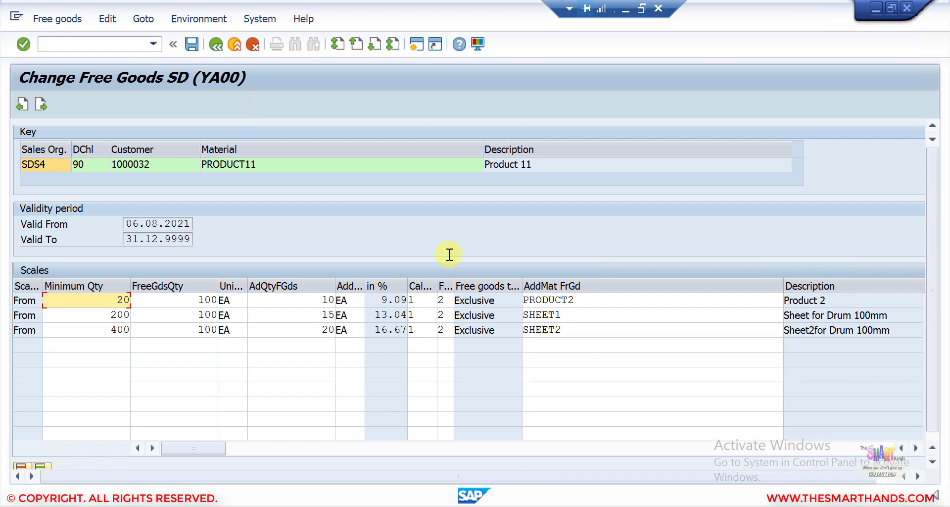
pyautogui.click(190, 39)
# Start a new standard order of type OR with /nva01 and enter test55555 as its customer reference
pyautogui.click(109, 38)
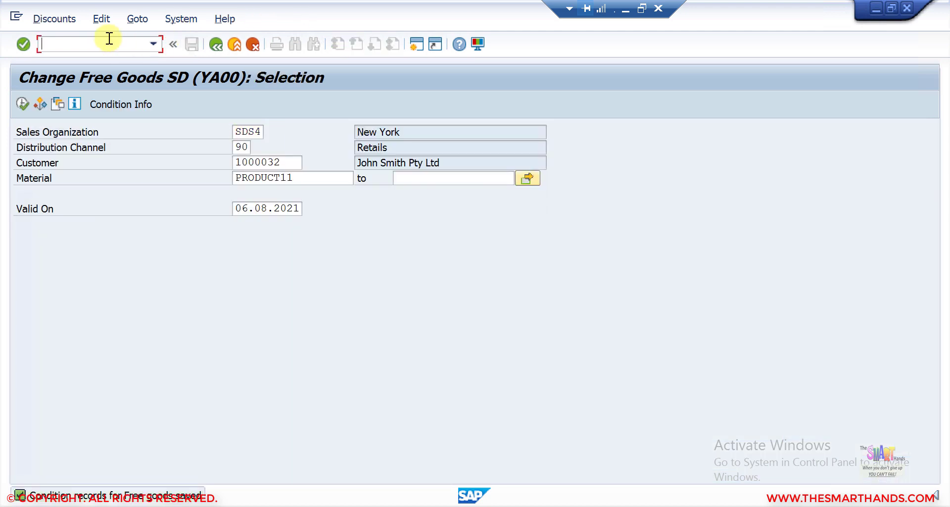
pyautogui.write('/nva01')
pyautogui.press('Return')
pyautogui.press('Return')
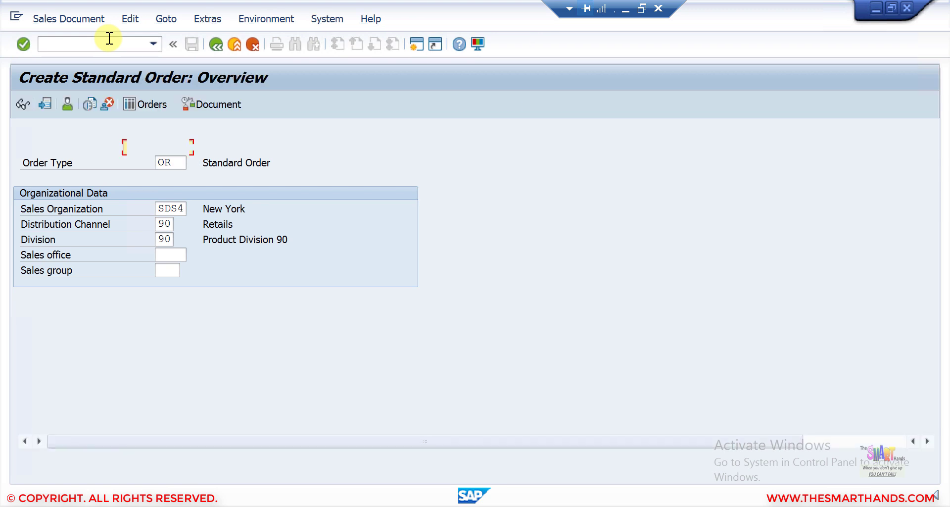
pyautogui.press('Return')
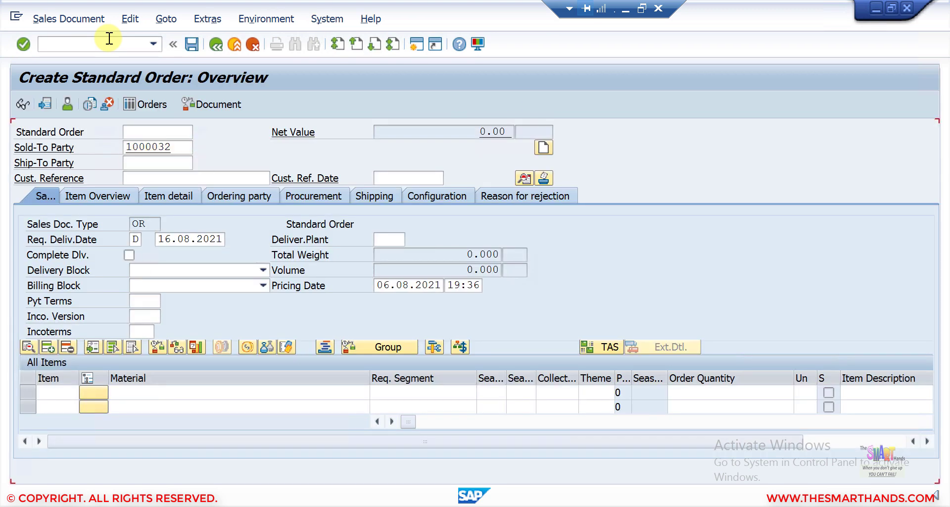
pyautogui.press('Return')
pyautogui.write('test55555')
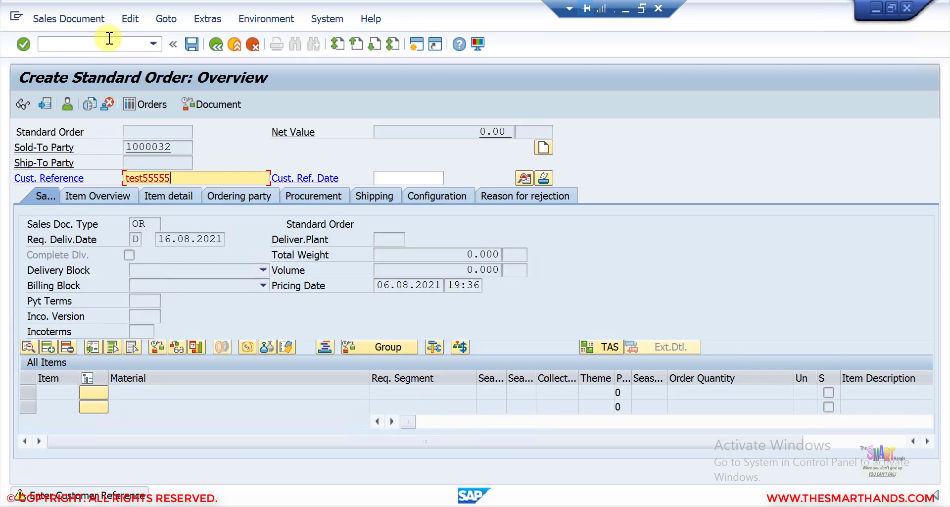
pyautogui.press('Return')
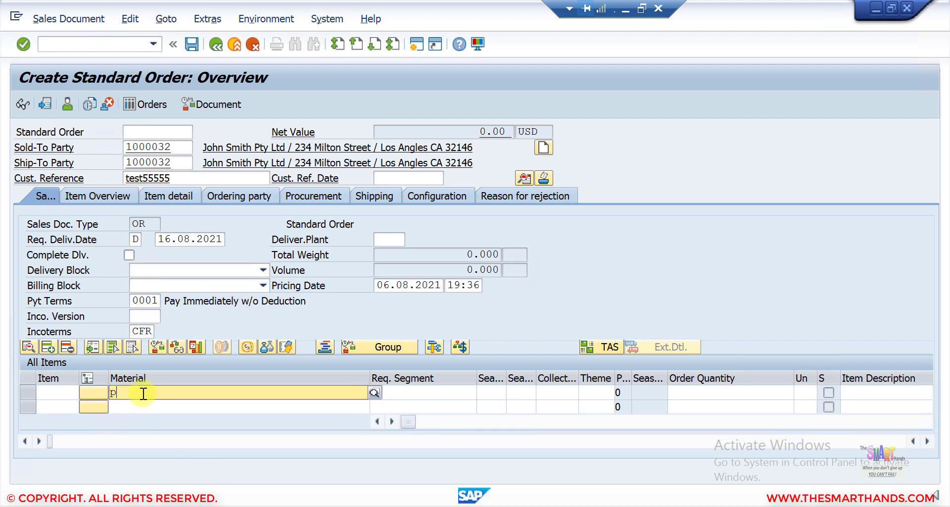
# Add PRODUCT11 as the first order item with an order quantity of 10, and read the long text of the resulting message
pyautogui.write('rd')
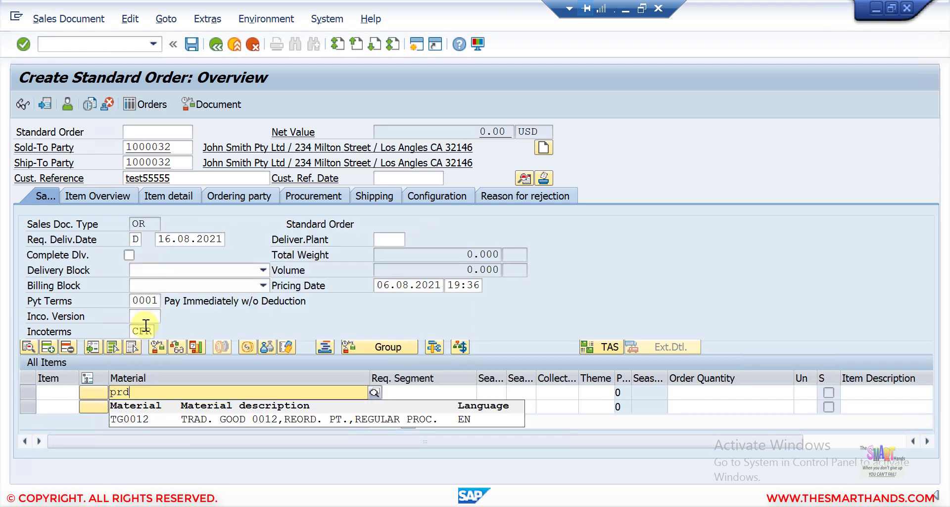
pyautogui.press('BackSpace')
pyautogui.write('od')
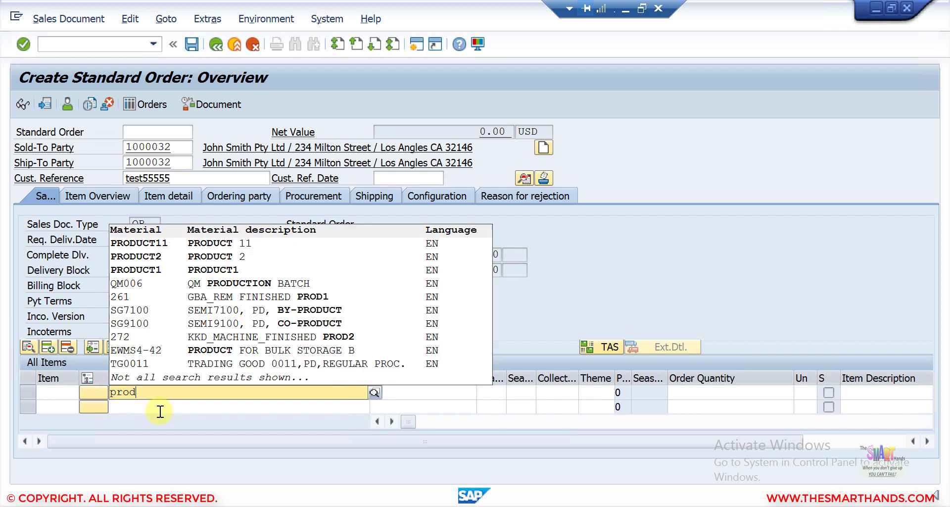
pyautogui.click(180, 243)
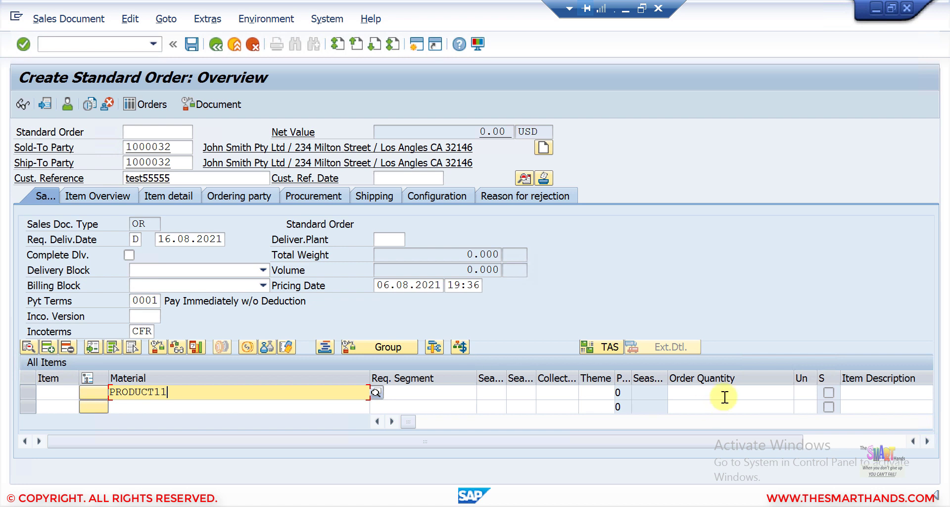
pyautogui.click(758, 394)
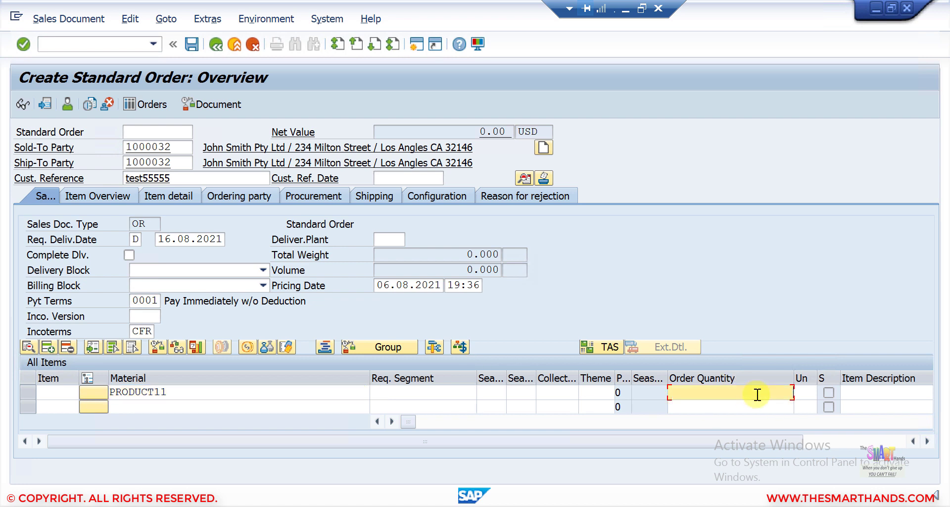
pyautogui.write('10')
pyautogui.press('Return')
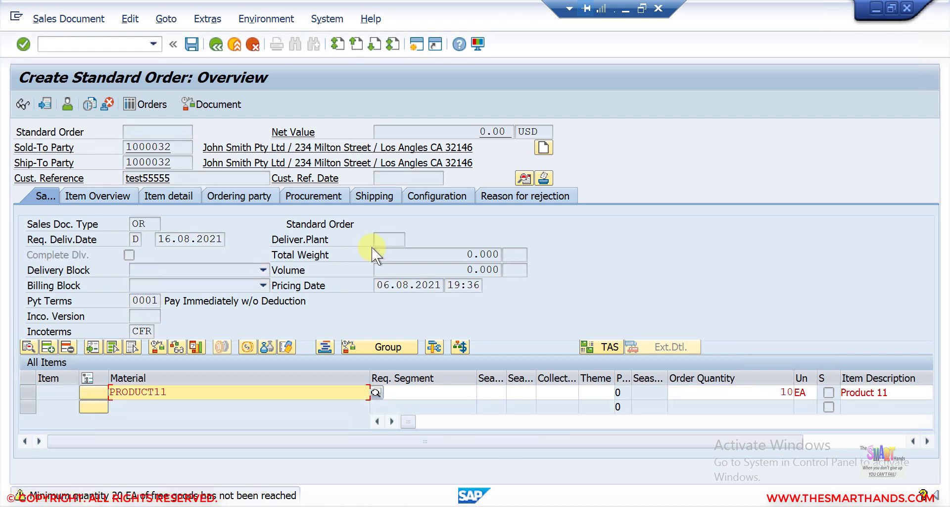
pyautogui.click(287, 497)
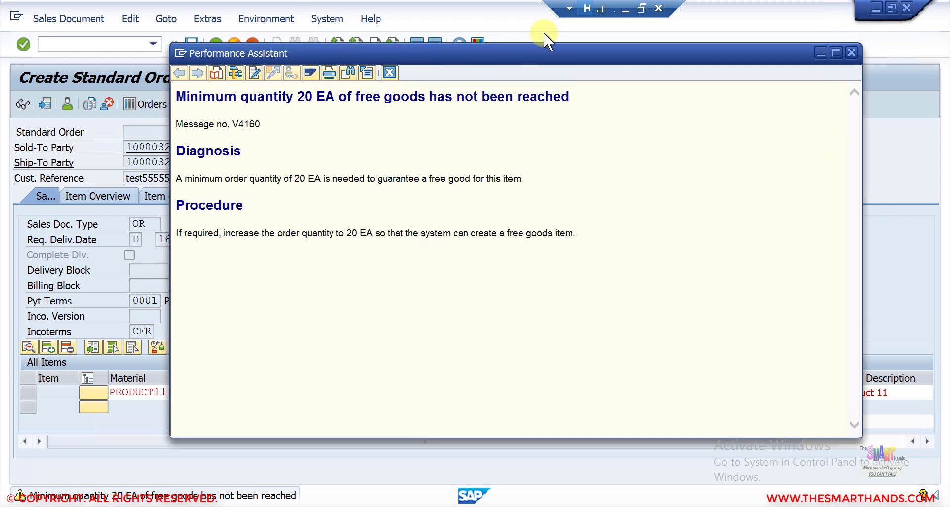
pyautogui.click(391, 73)
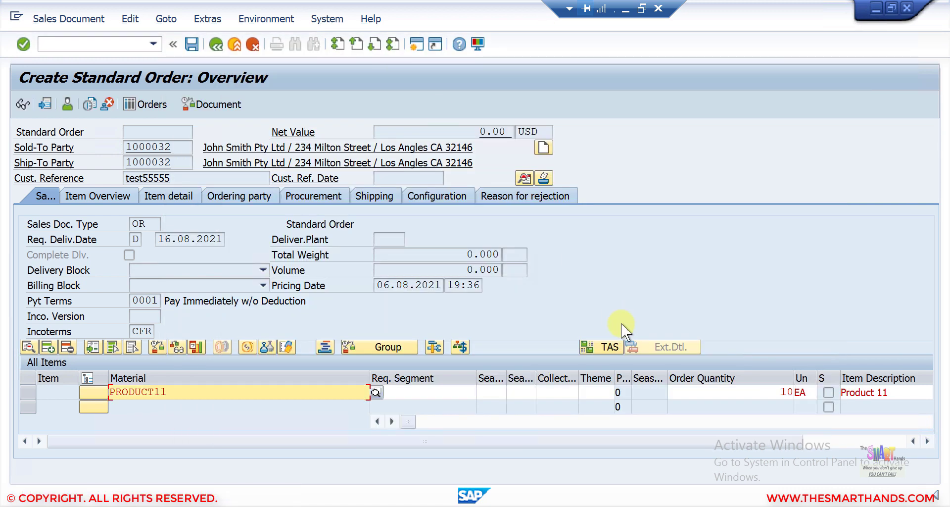
# Set the PRODUCT11 order quantity to 100, accept the delivery proposal and continue past the availability check of the free goods item
pyautogui.doubleClick(772, 390)
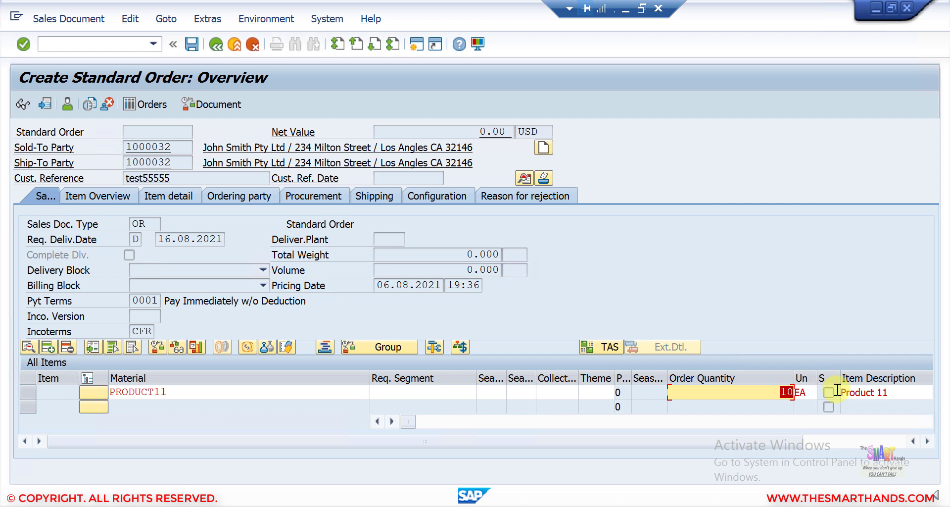
pyautogui.write('100')
pyautogui.press('Return')
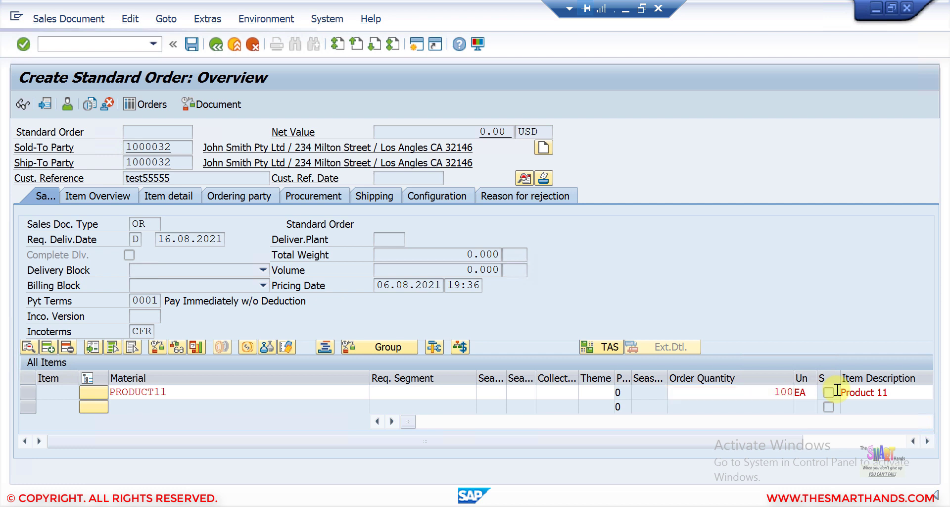
pyautogui.click(537, 319)
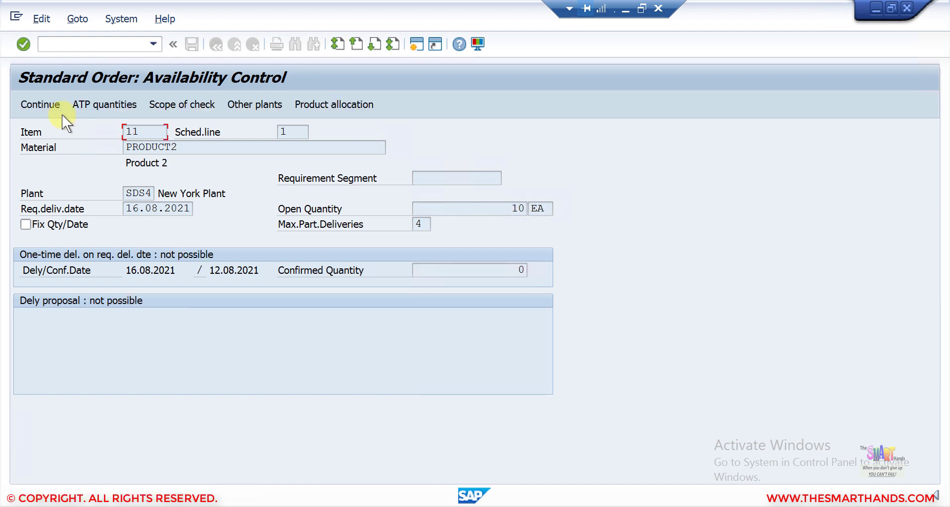
pyautogui.click(57, 107)
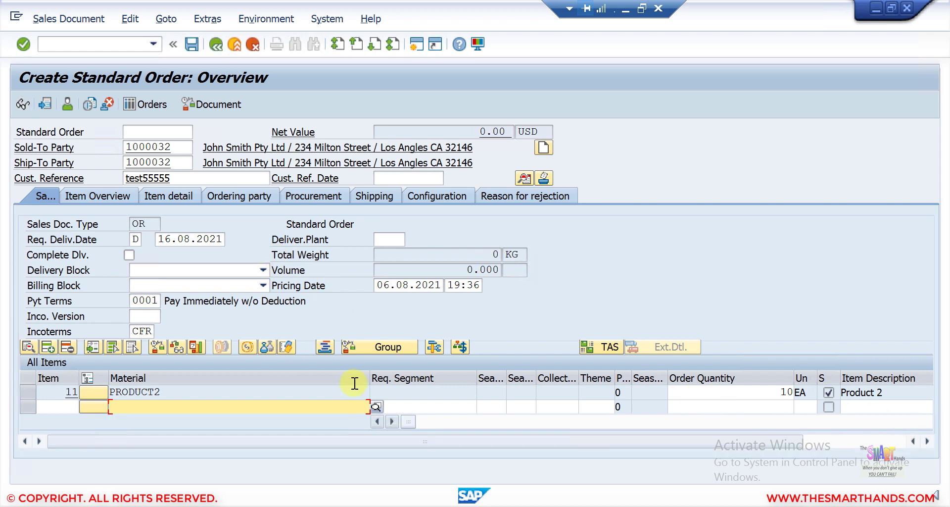
# Examine the PRODUCT11 item and compare its order quantity with that of the PRODUCT2 free goods item
pyautogui.hotkey('shift', 'Tab')
pyautogui.click(873, 442)
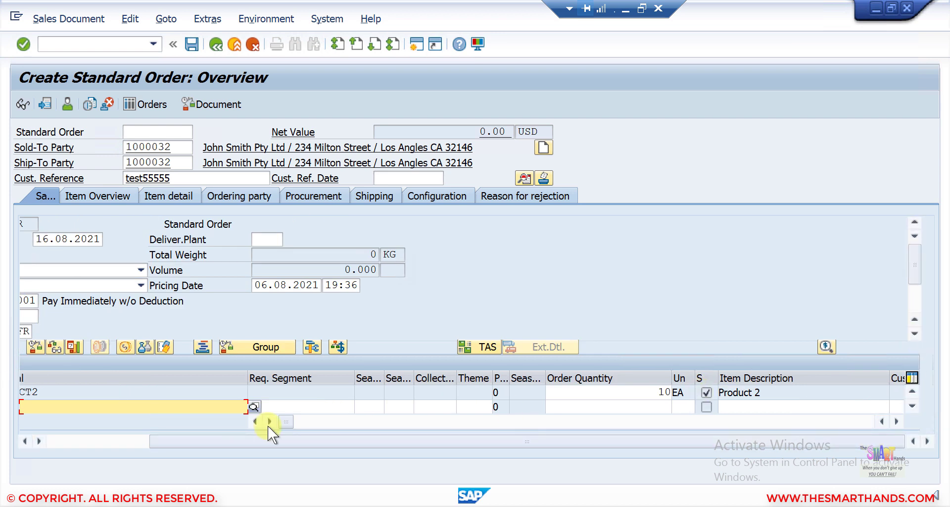
pyautogui.click(913, 392)
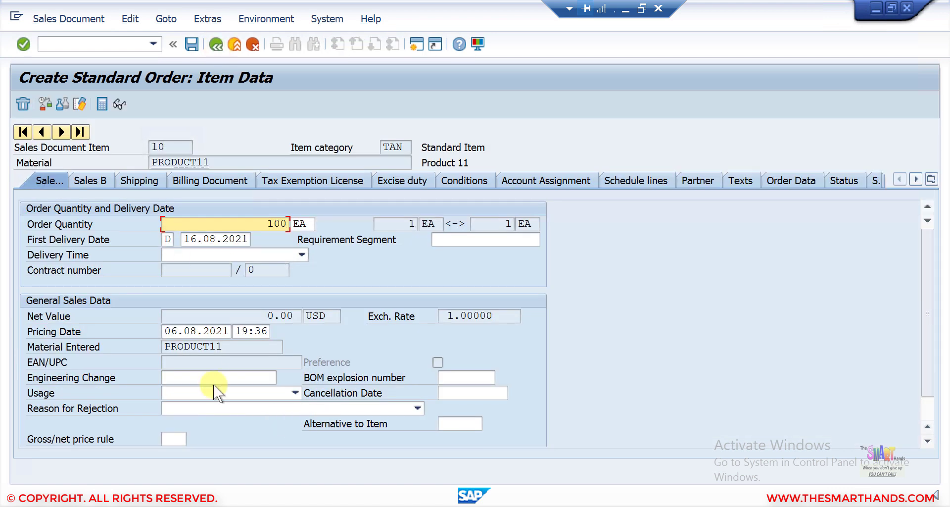
pyautogui.click(216, 44)
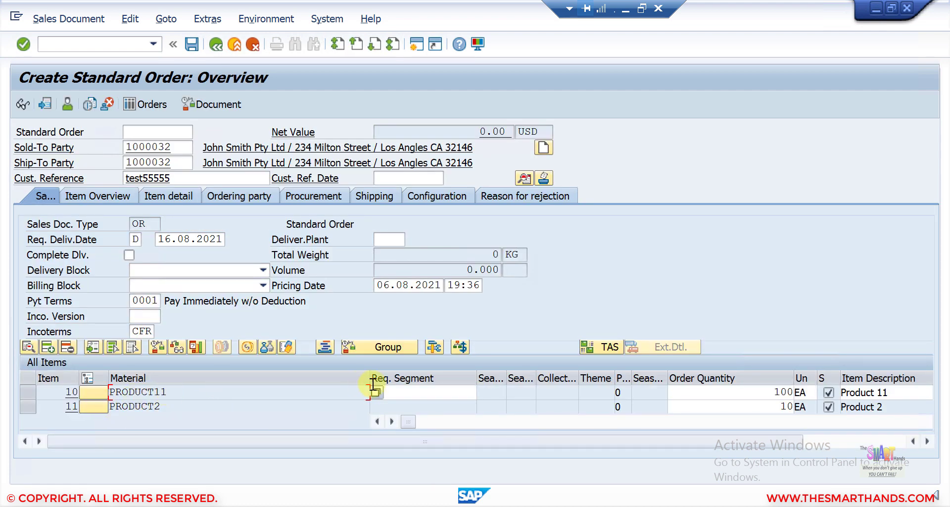
pyautogui.moveTo(771, 393); pyautogui.dragTo(789, 392)
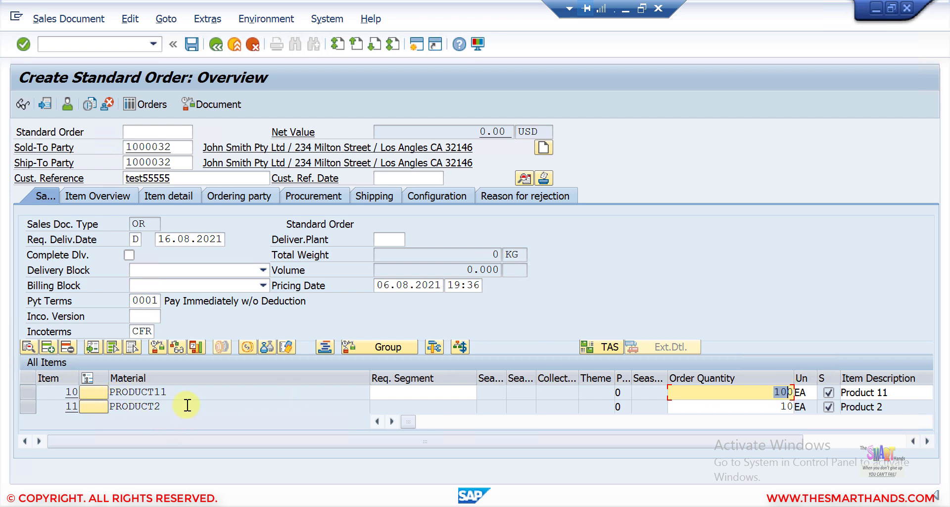
pyautogui.moveTo(781, 406); pyautogui.dragTo(793, 406)
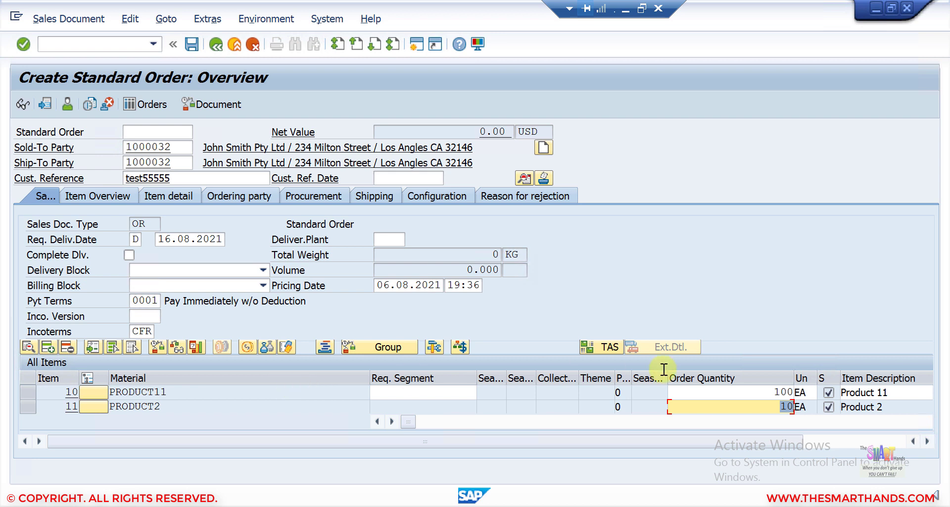
# Set the PRODUCT11 order quantity to 200, pass both availability checks, and check which free goods material is added
pyautogui.click(780, 391)
pyautogui.write('200')
pyautogui.press('Return')
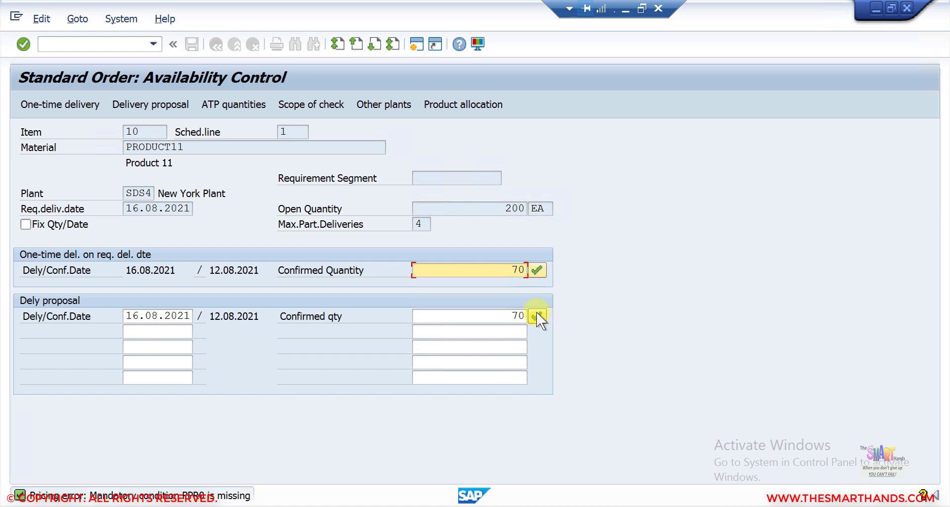
pyautogui.click(537, 315)
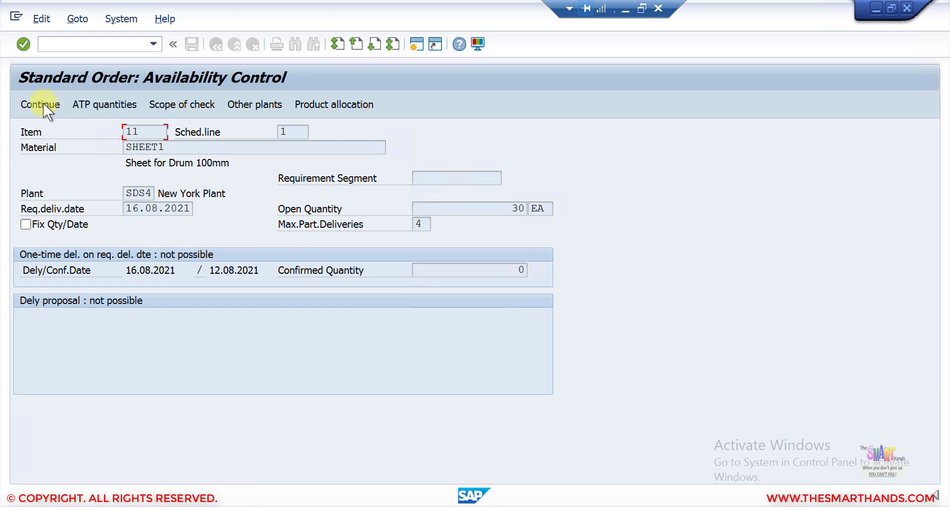
pyautogui.click(43, 103)
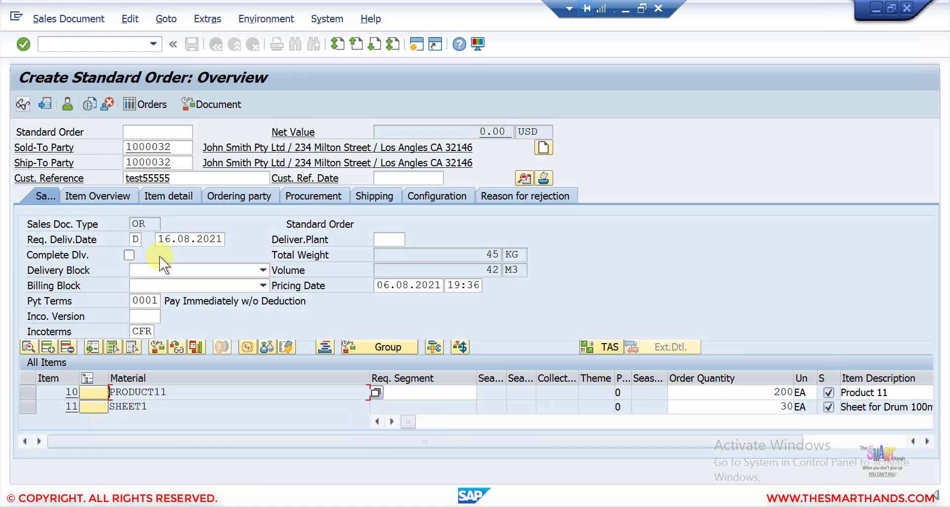
pyautogui.doubleClick(144, 403)
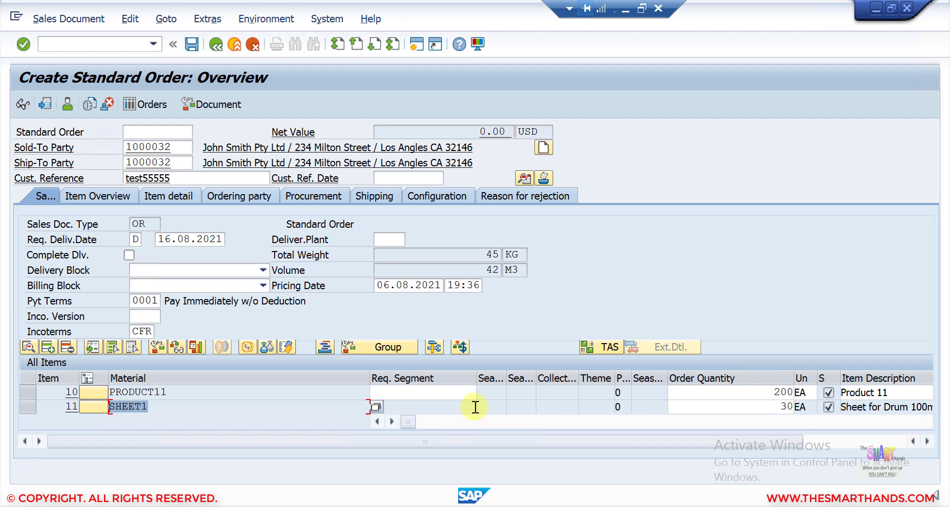
# Set the PRODUCT11 order quantity to 400, accept its delivery proposal and continue past the free goods availability check
pyautogui.click(774, 392)
pyautogui.hotkey('shift', 'End')
pyautogui.press('Delete')
pyautogui.write('400')
pyautogui.press('Return')
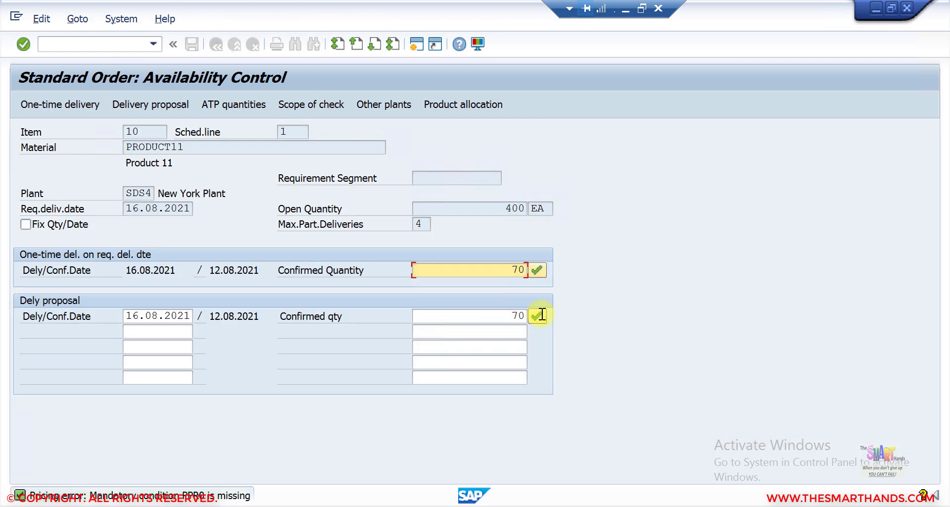
pyautogui.click(538, 316)
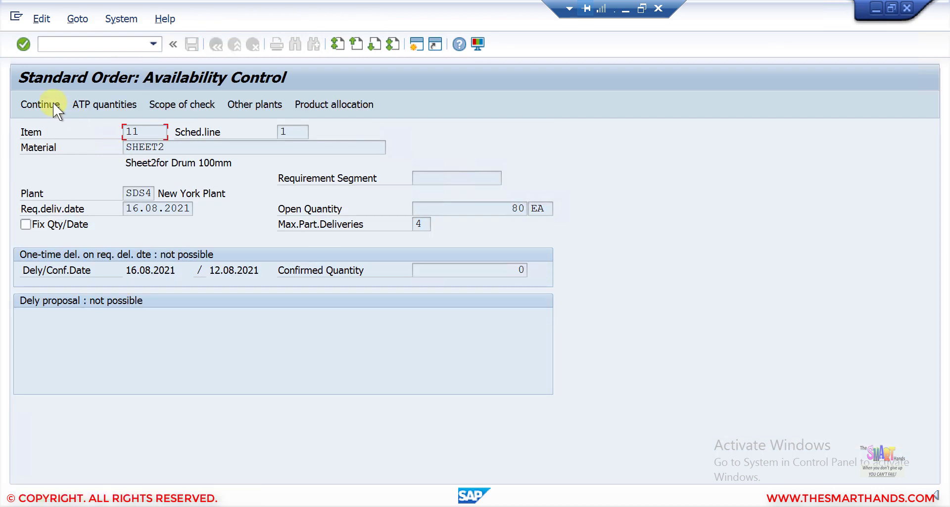
pyautogui.press('Return')
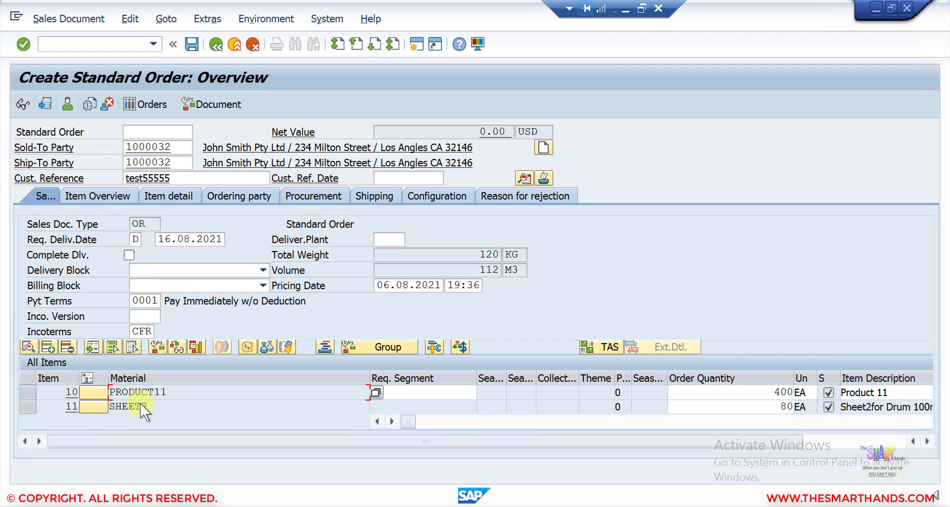
# Examine the order quantity, item category and higher-level item of the SHEET2 free goods line
pyautogui.click(780, 406)
pyautogui.hotkey('shift', 'End')
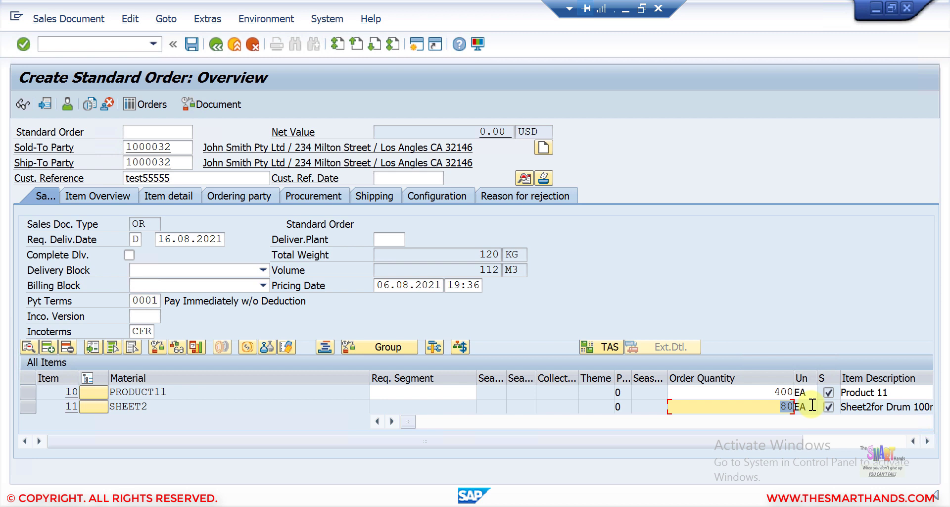
pyautogui.click(927, 439)
pyautogui.click(926, 440)
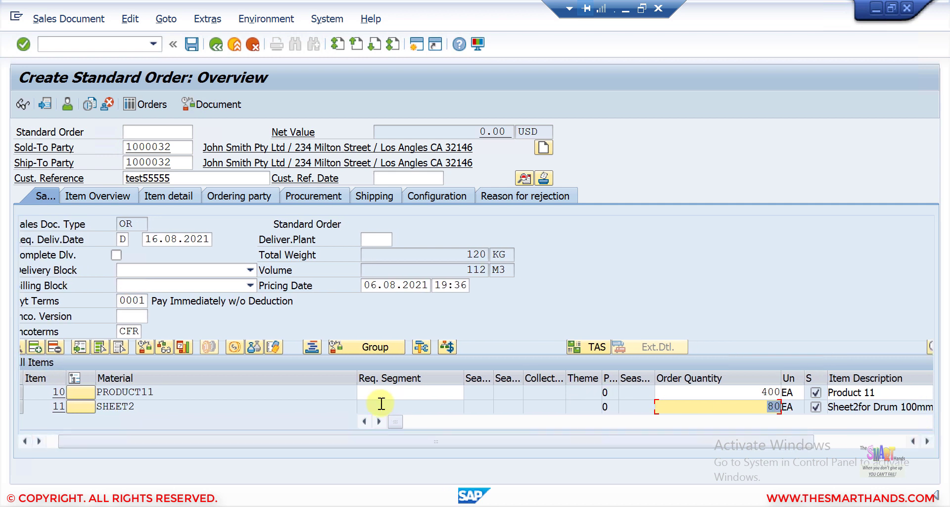
pyautogui.click(380, 421)
pyautogui.click(379, 422)
pyautogui.click(379, 422)
pyautogui.click(379, 421)
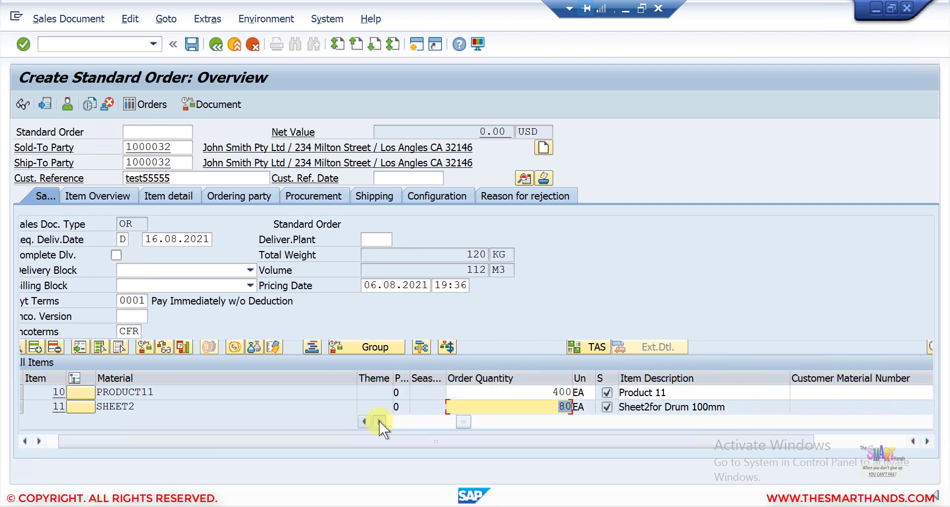
pyautogui.click(379, 421)
pyautogui.click(379, 421)
pyautogui.click(379, 421)
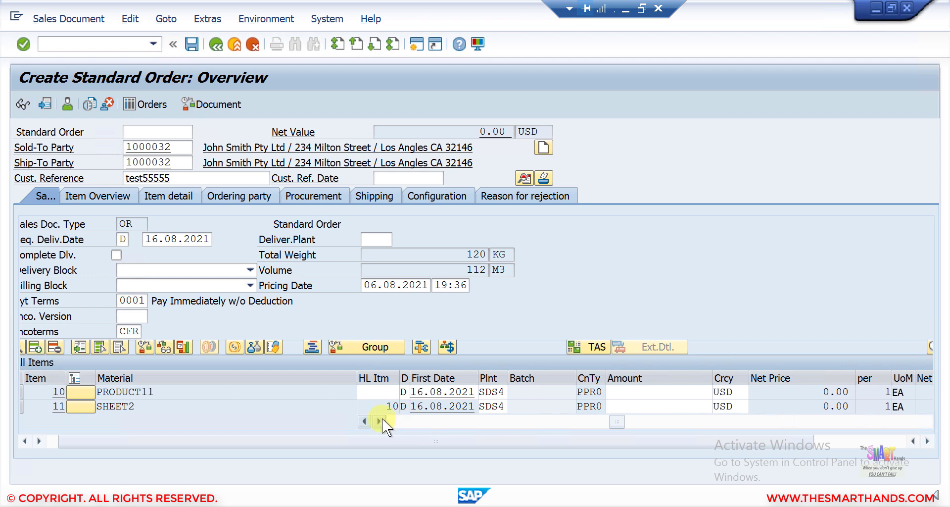
pyautogui.click(365, 421)
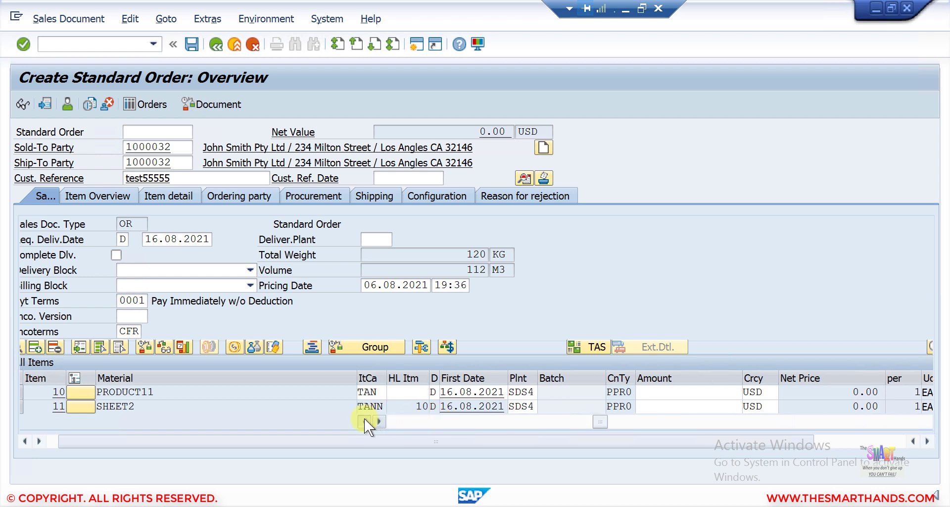
pyautogui.click(365, 421)
pyautogui.click(607, 405)
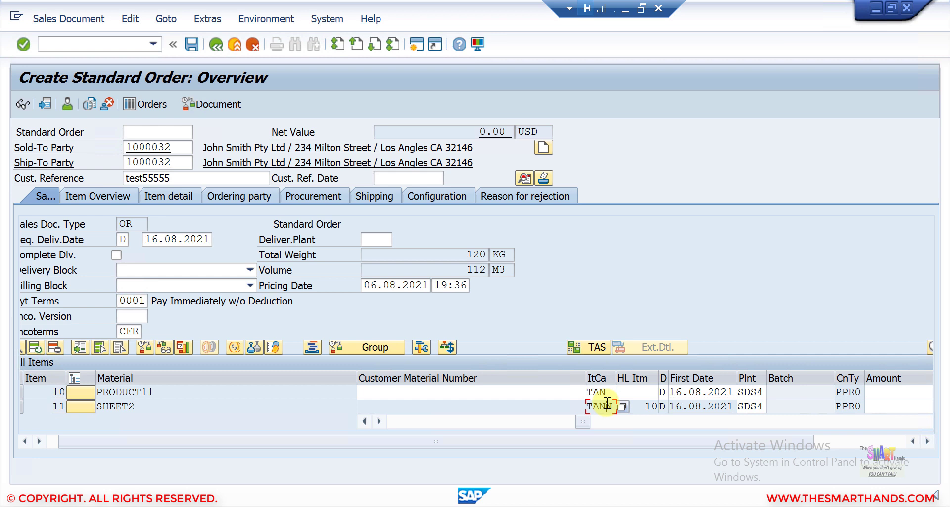
# Check the free goods Fiori app name on the PowerPoint slide and switch to the Fiori launchpad in the browser
pyautogui.click(626, 10)
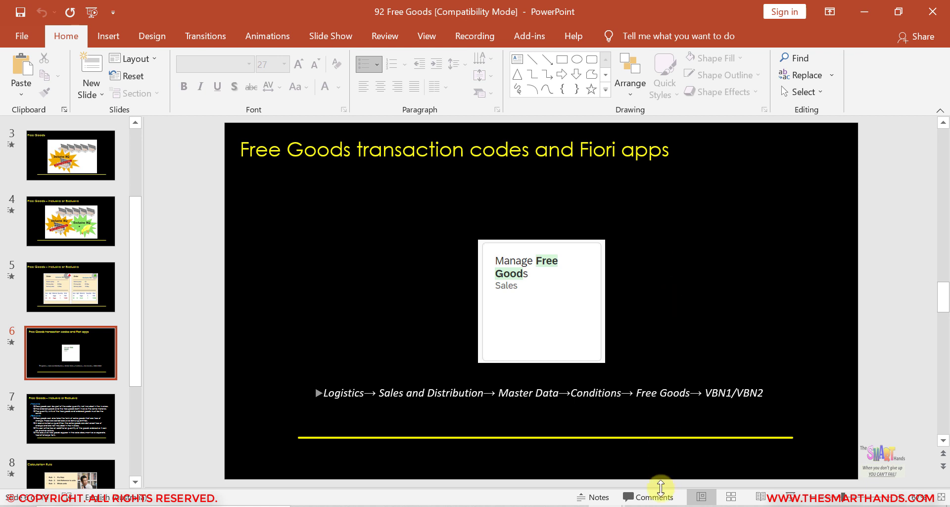
pyautogui.click(649, 502)
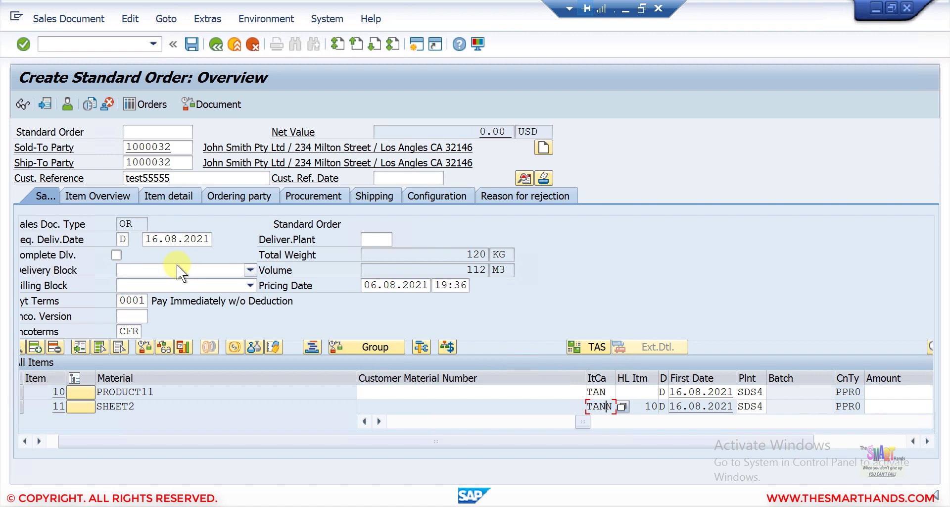
pyautogui.click(184, 506)
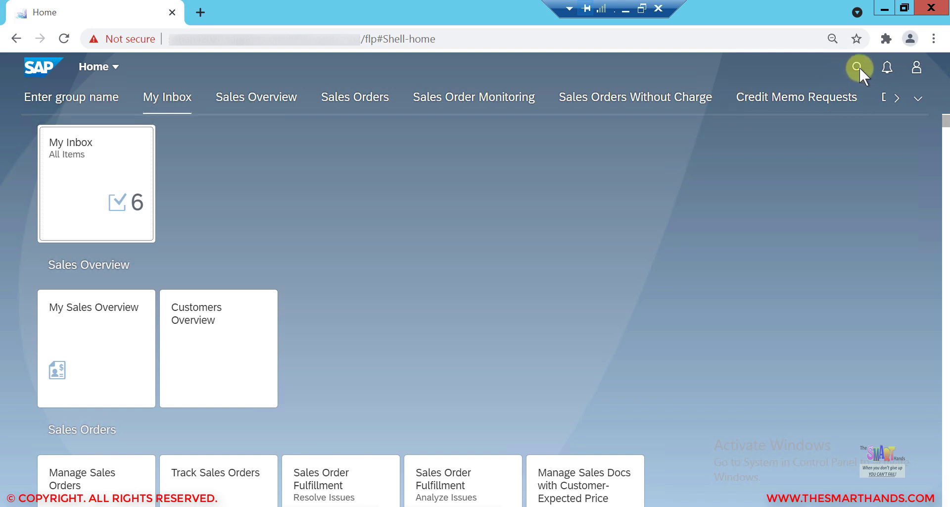
# Search the launchpad's Apps category for "free goo" and open the Manage Free Goods - Sales app
pyautogui.click(859, 68)
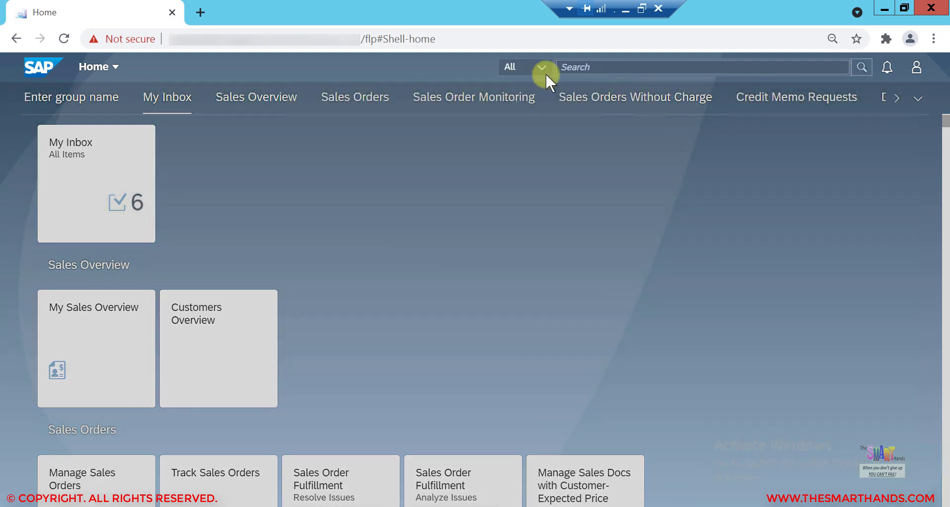
pyautogui.click(544, 73)
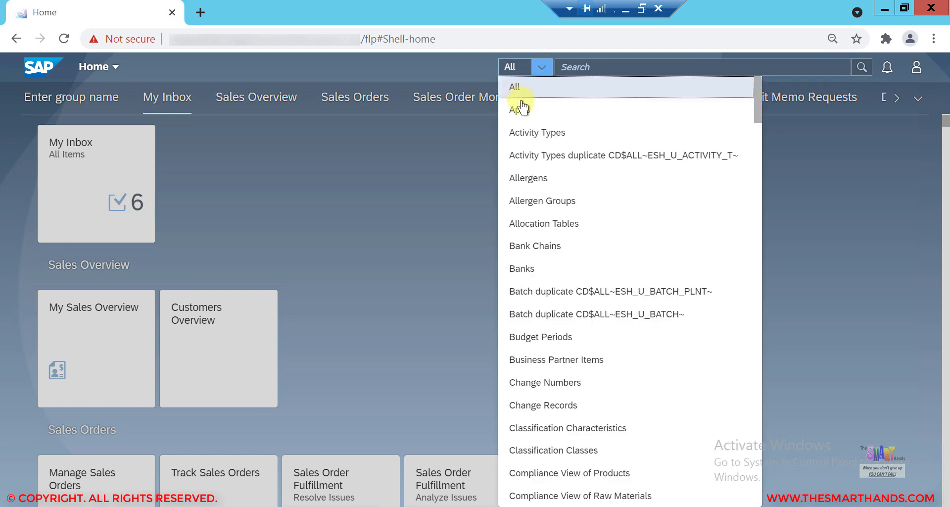
pyautogui.click(533, 110)
pyautogui.click(592, 72)
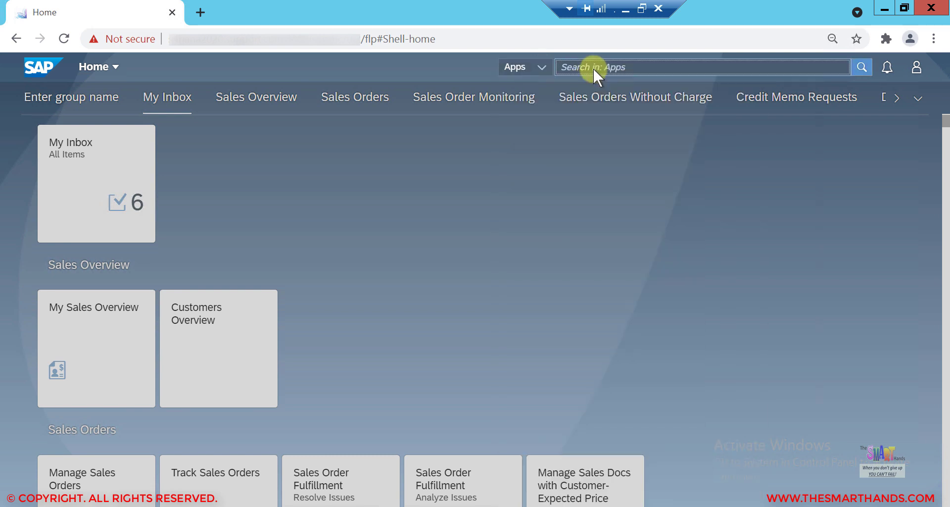
pyautogui.write('free goo')
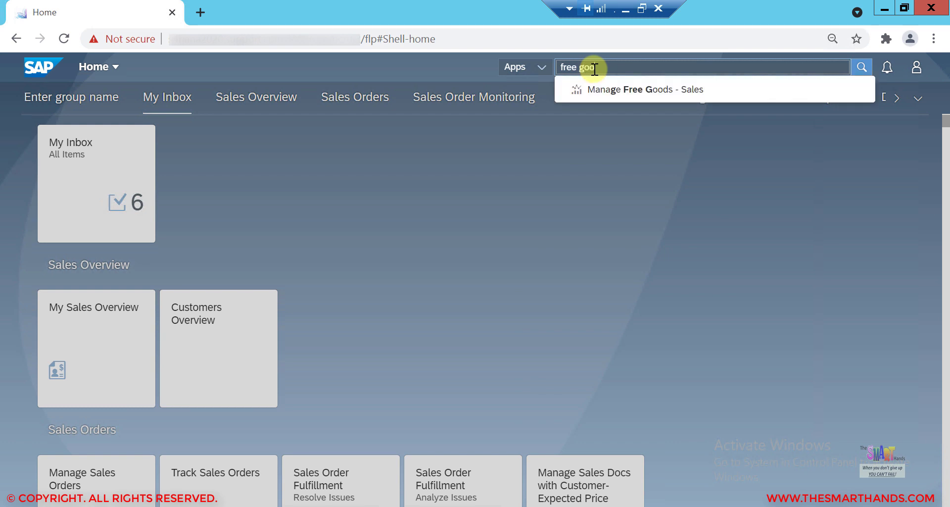
pyautogui.click(642, 92)
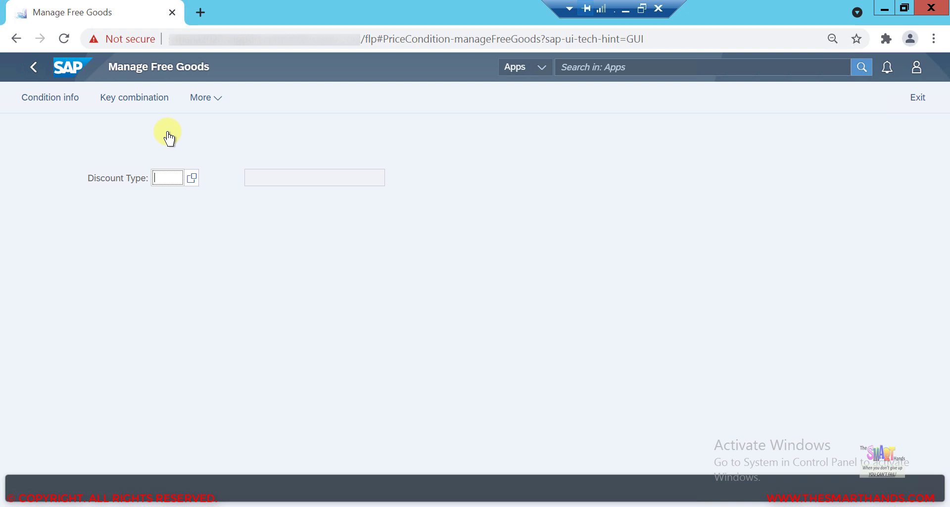
# Choose YA00 (Free Goods SD) as the discount type and continue to its selection criteria
pyautogui.click(192, 178)
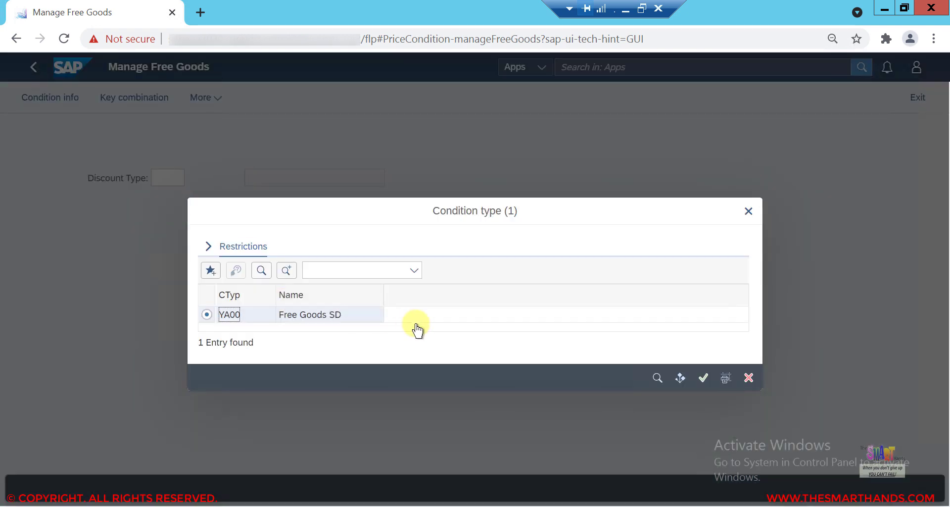
pyautogui.click(703, 379)
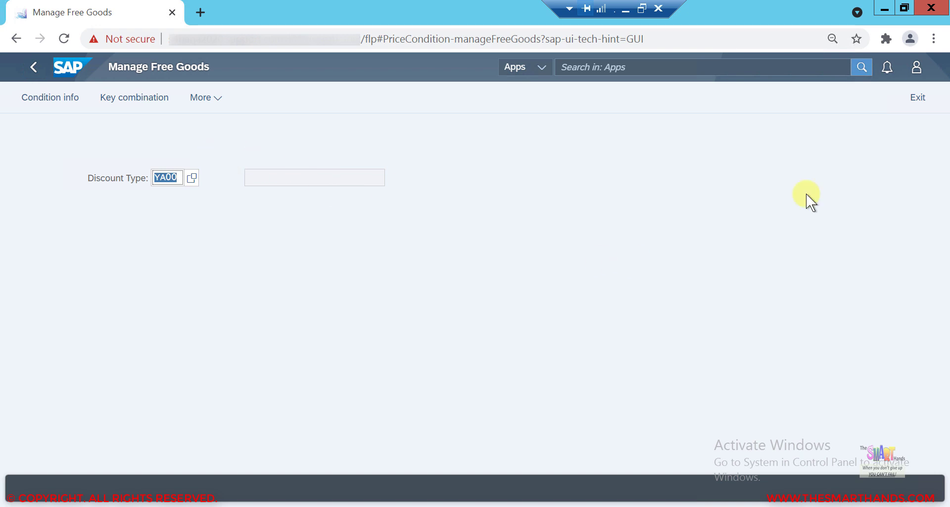
pyautogui.press('Return')
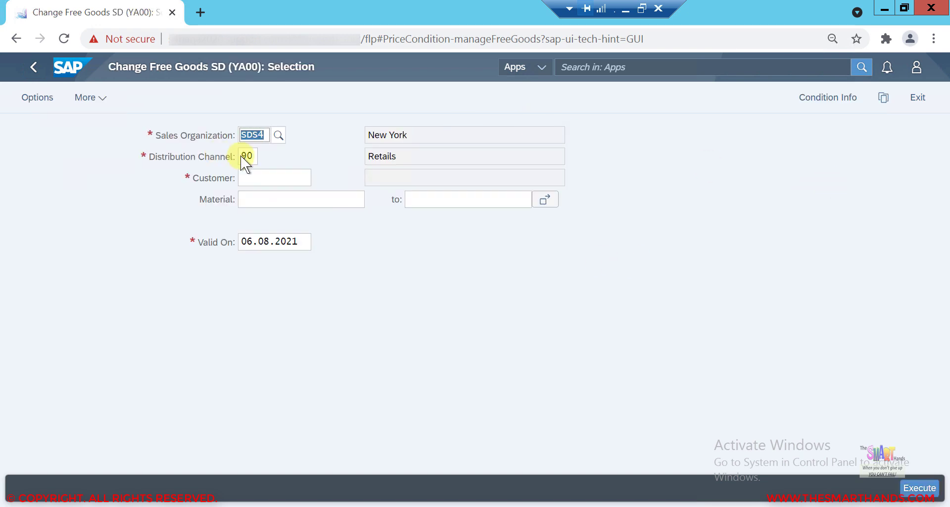
# Enter the customer number in the selection criteria and execute the selection to open the customer's free goods records
pyautogui.click(259, 176)
pyautogui.write('1000032')
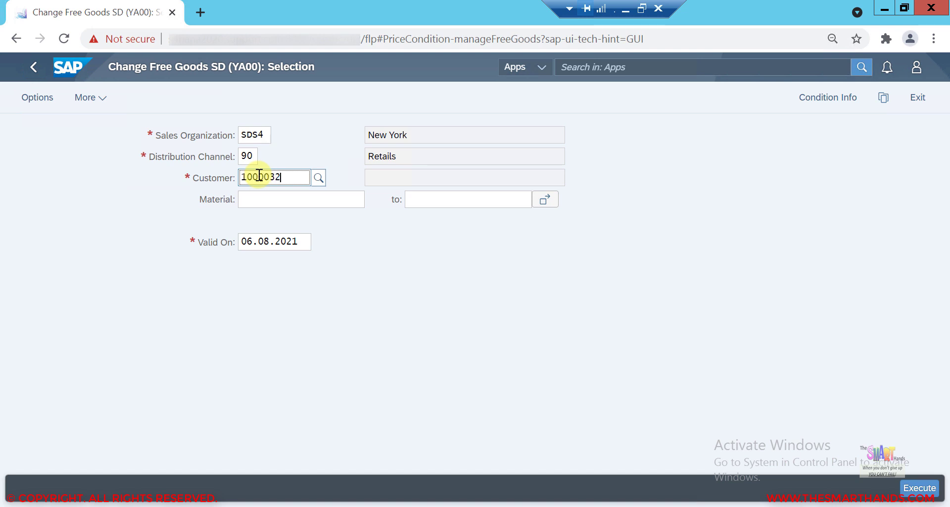
pyautogui.press('Return')
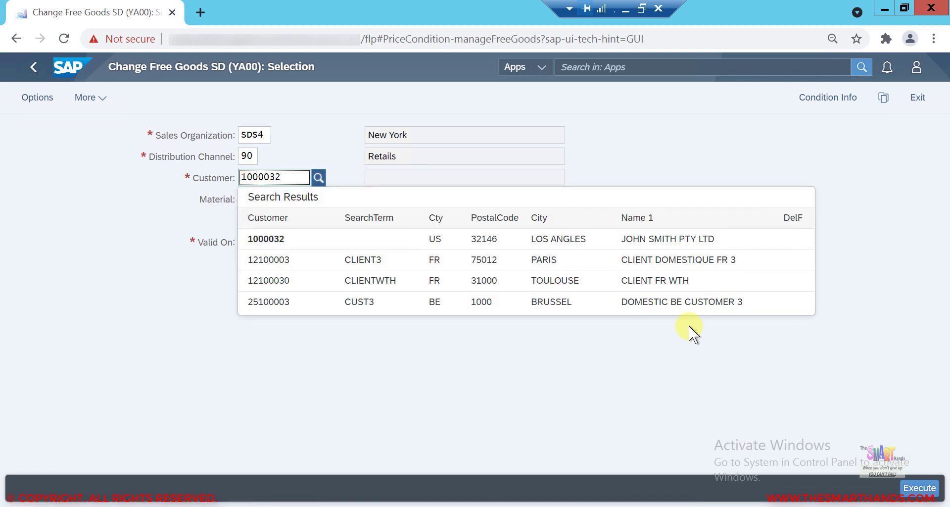
pyautogui.click(515, 241)
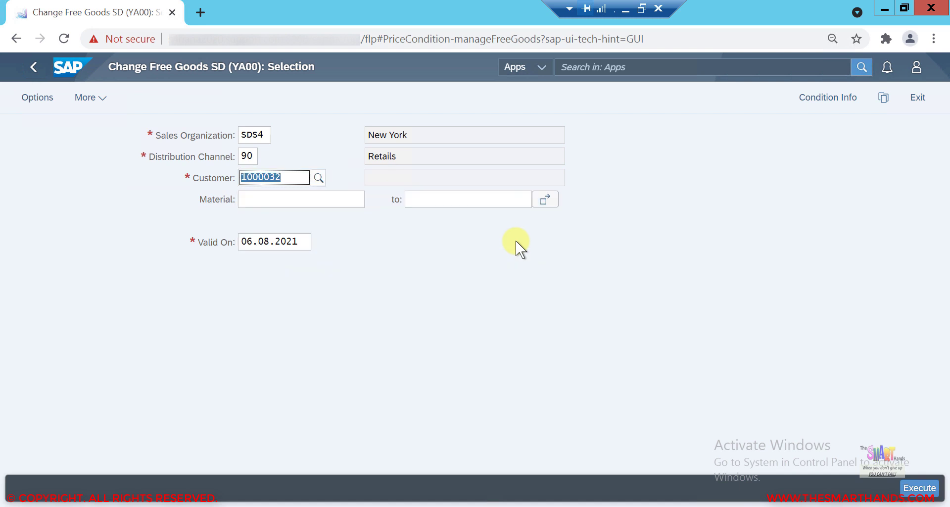
pyautogui.click(922, 490)
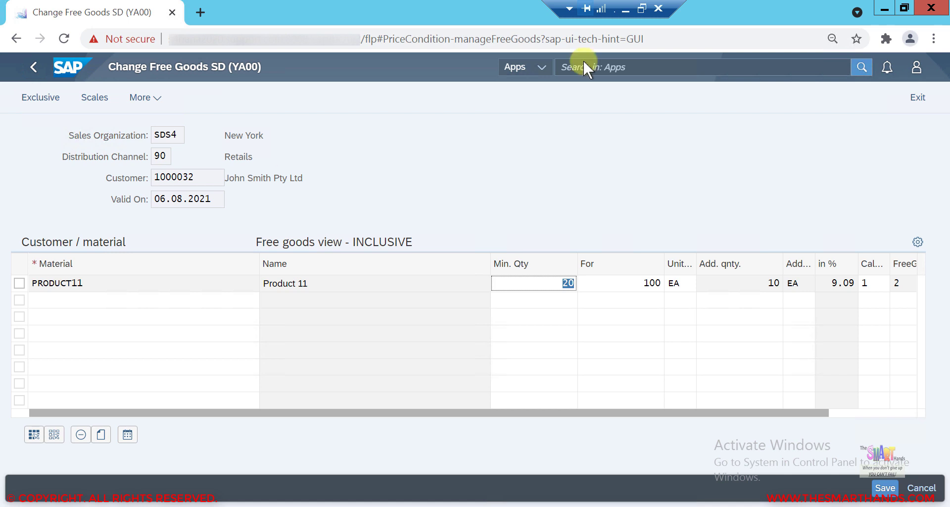
# Switch to PowerPoint, start the slide show from the current slide and advance to the Inclusive point on the following slide
pyautogui.click(627, 10)
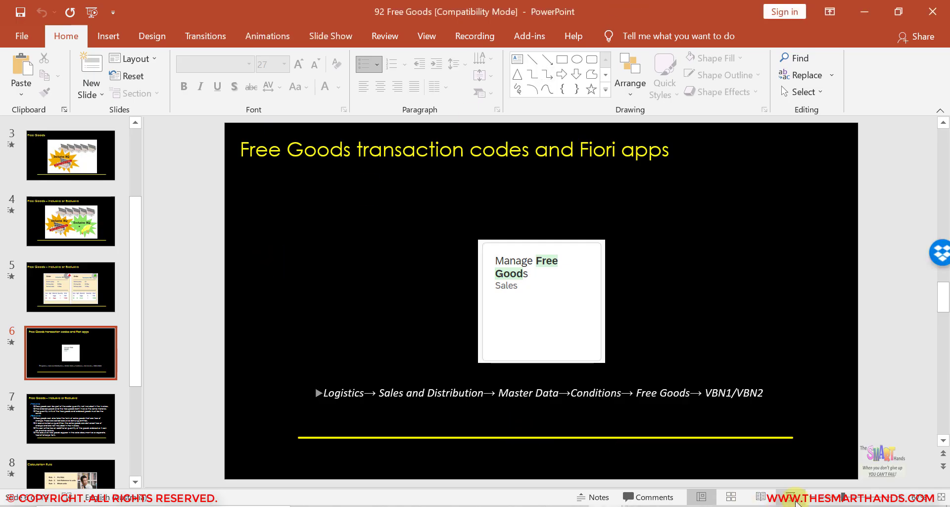
pyautogui.click(793, 499)
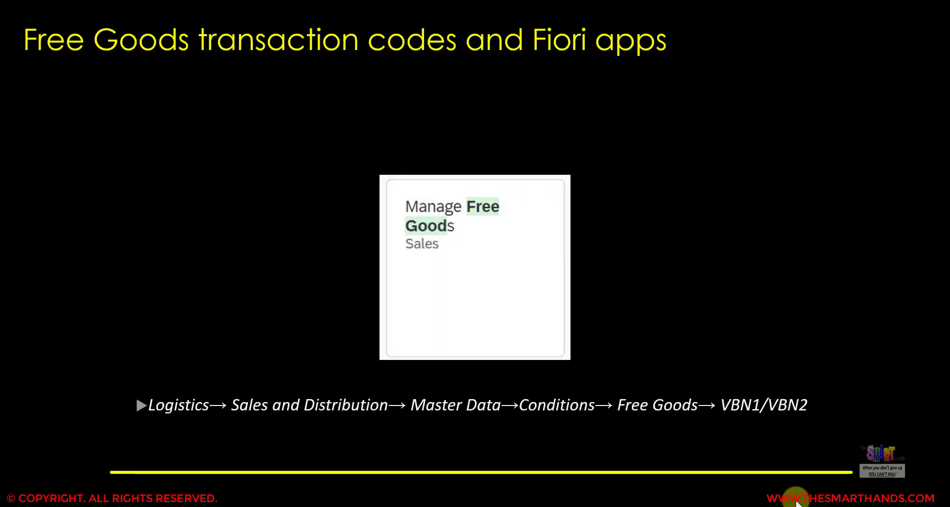
pyautogui.click(791, 500)
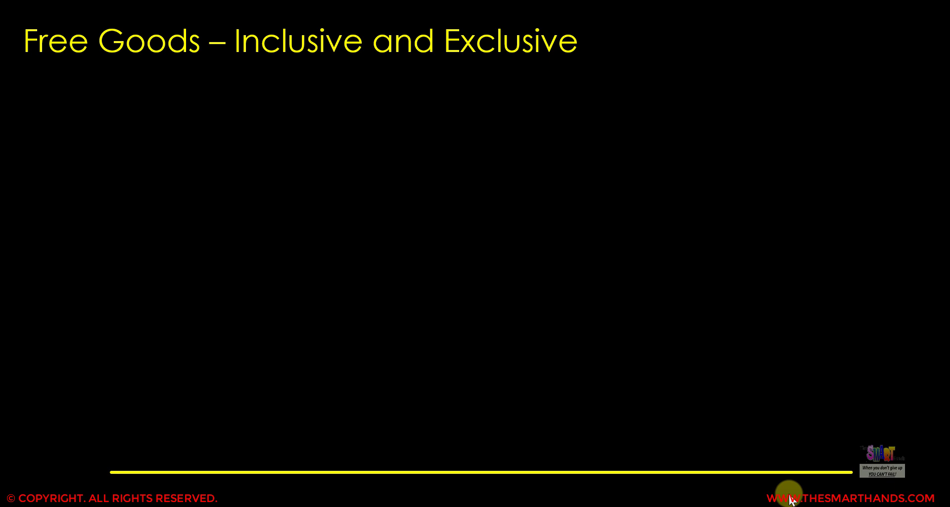
pyautogui.press('Right')
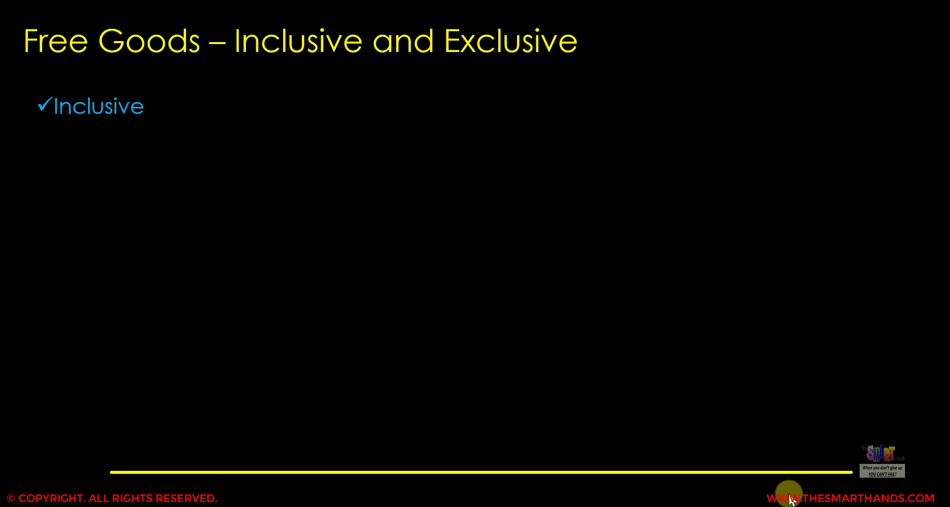